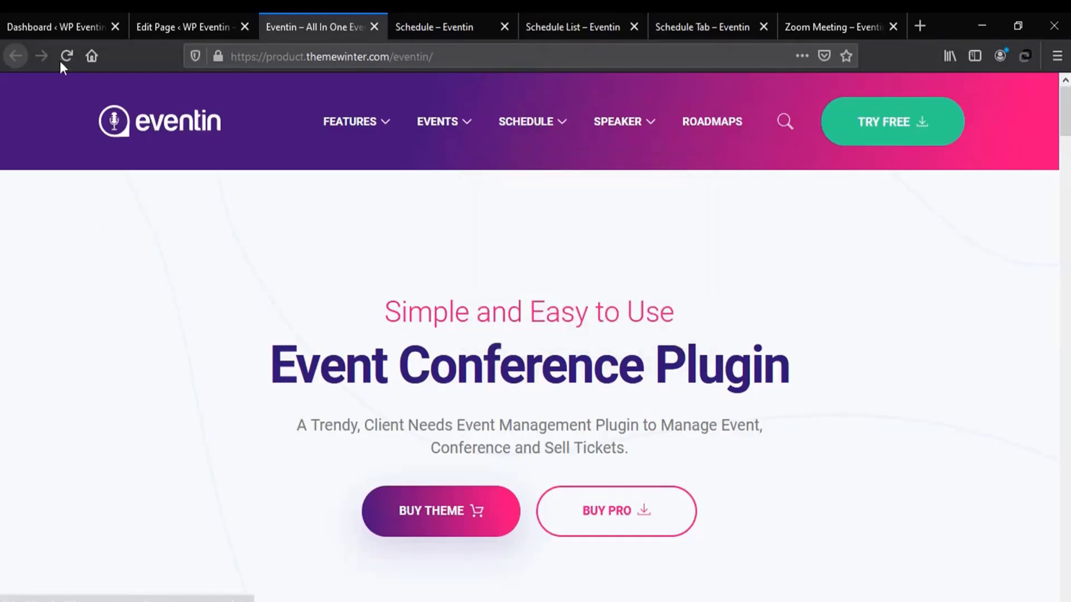
Step: Switch between the Eventin product site and the WP Eventin Dashboard, ending on the Dashboard
left_click(58, 29)
mouse_move(45, 273)
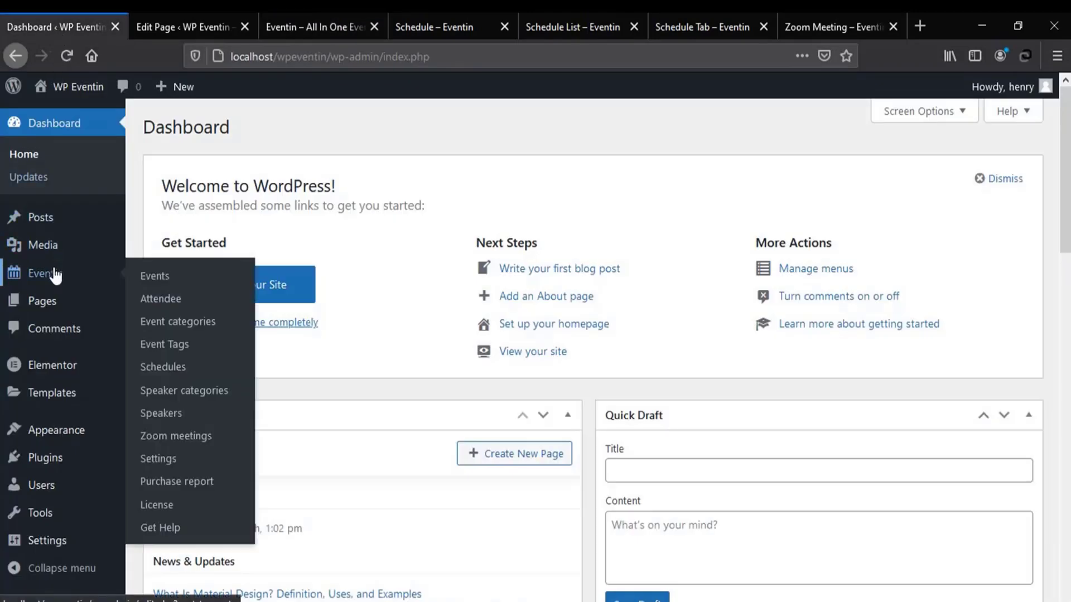
left_click(163, 367)
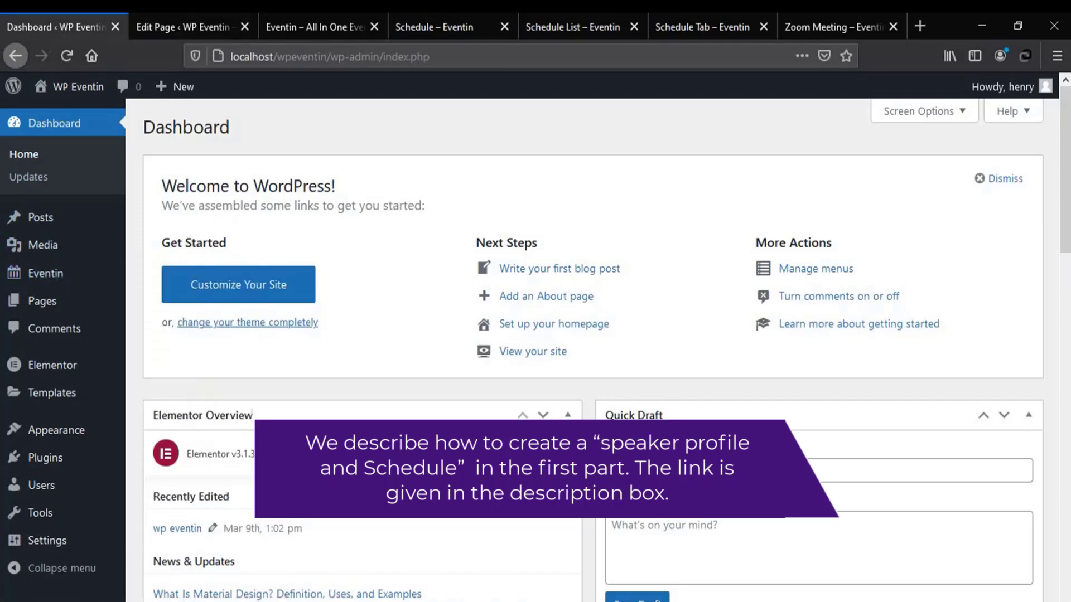
left_click(330, 26)
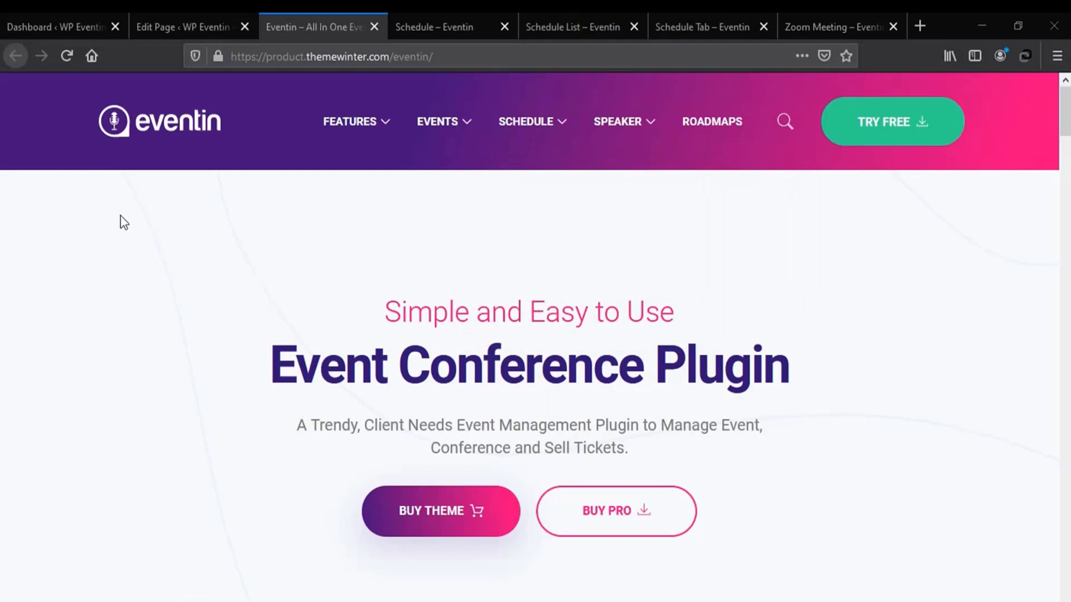
left_click(43, 27)
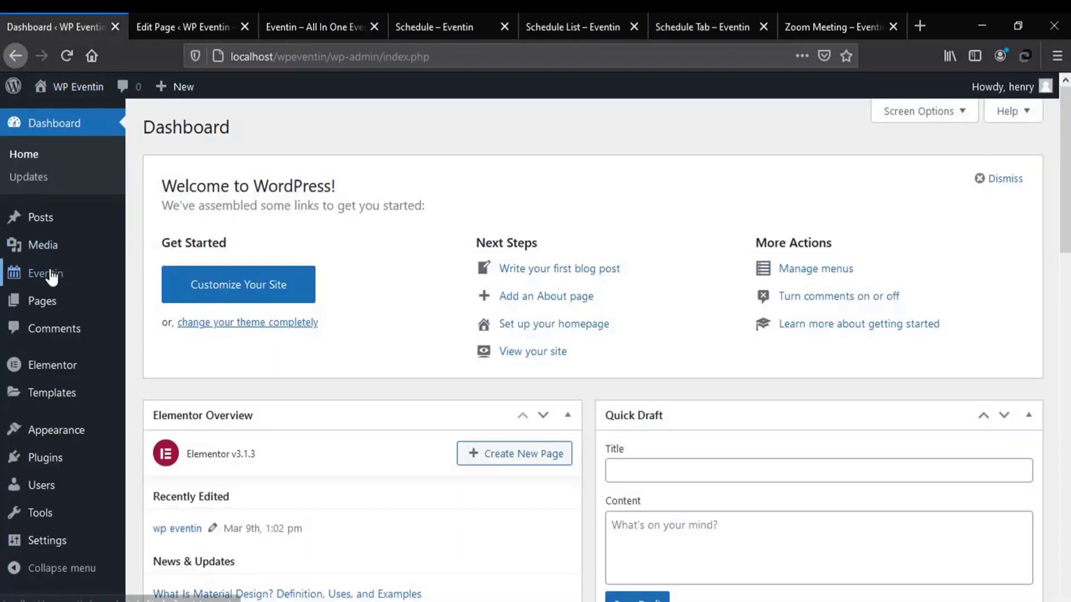
mouse_move(46, 273)
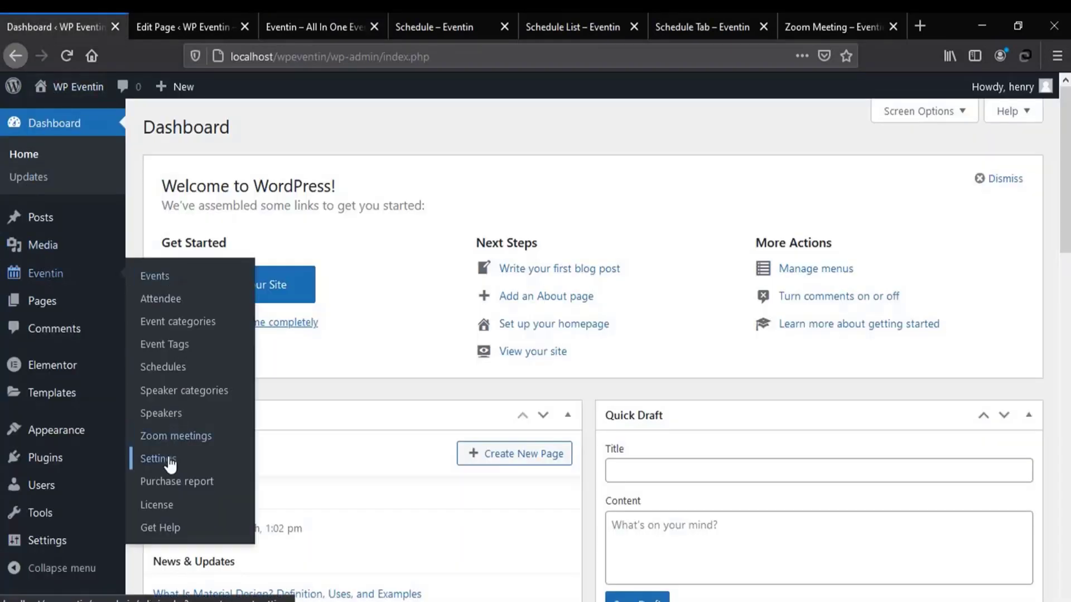
Step: Copy the Schedule List shortcode from the Shortcode tab of Eventin Settings
left_click(159, 458)
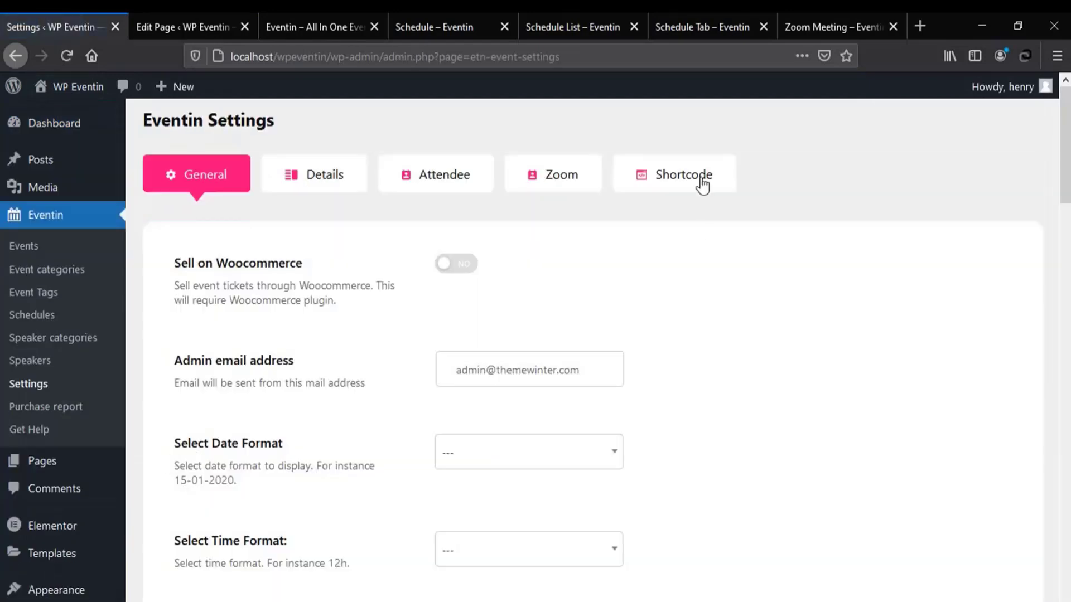
left_click(699, 180)
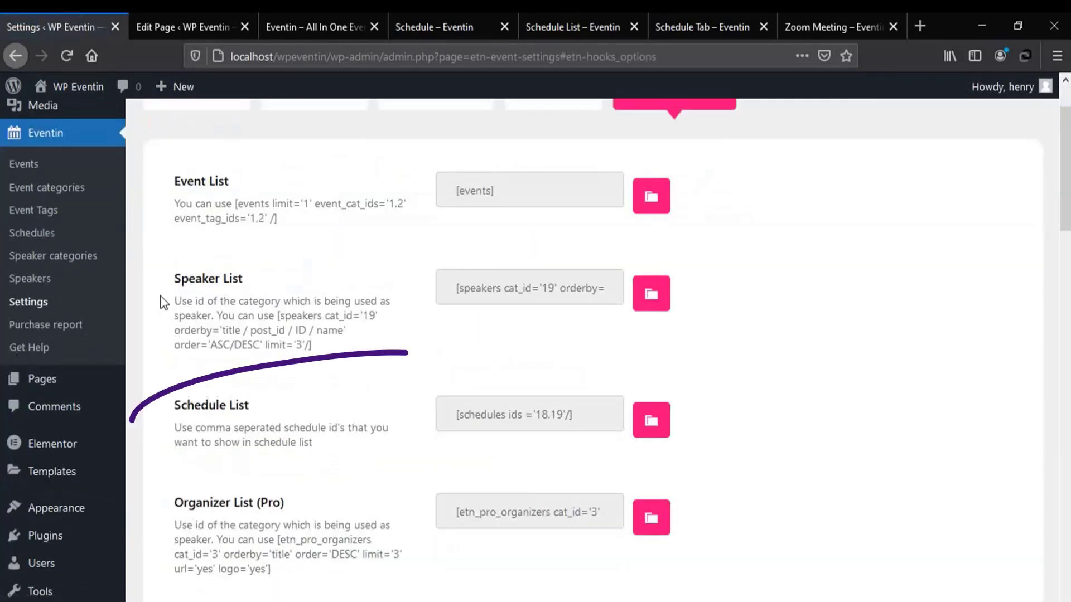
left_click_drag(173, 410, 289, 411)
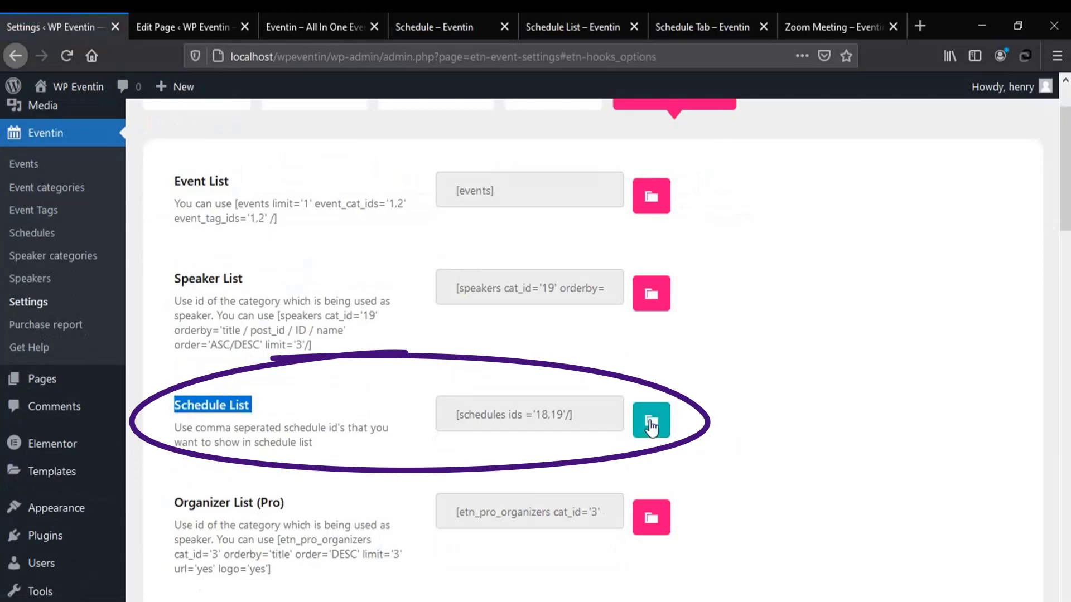
left_click(651, 425)
Step: Paste the Schedule List shortcode into the WP Eventin Event page body as a Shortcode block
left_click(171, 26)
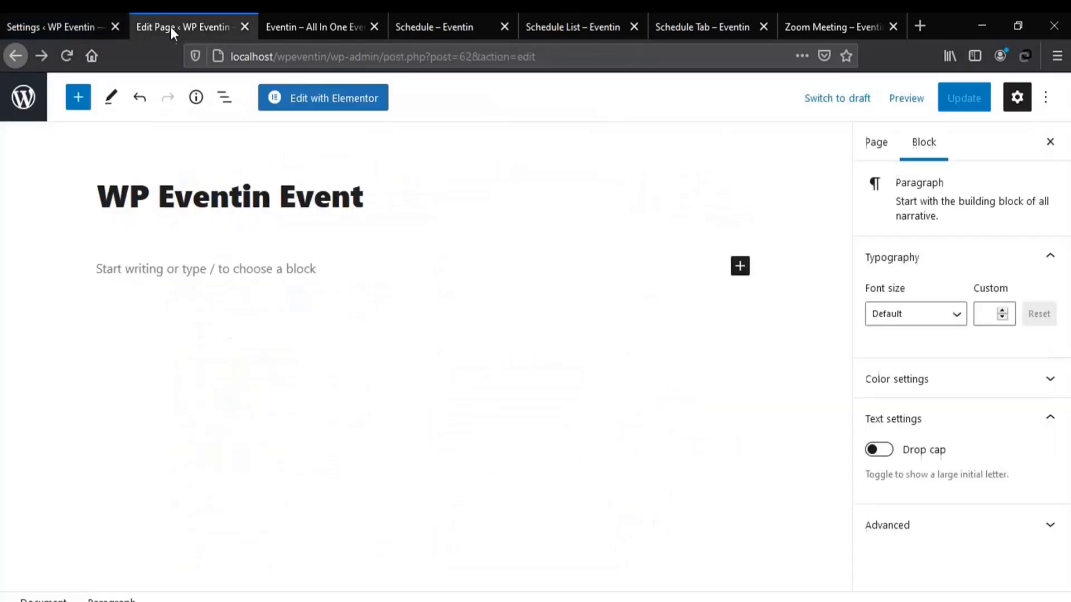
left_click(171, 267)
right_click(172, 268)
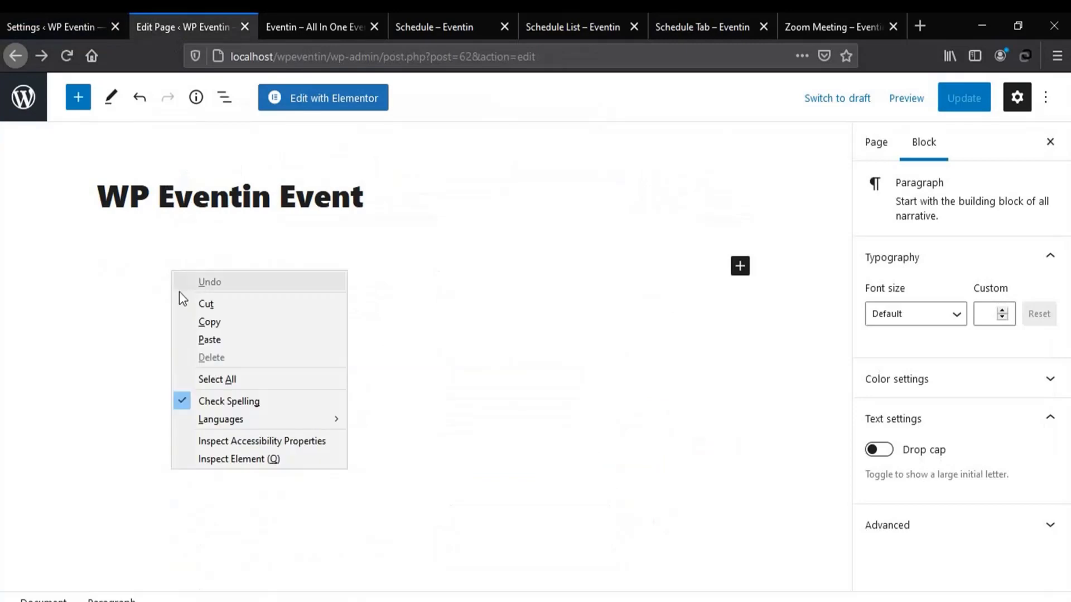
left_click(207, 332)
left_click_drag(109, 315, 171, 319)
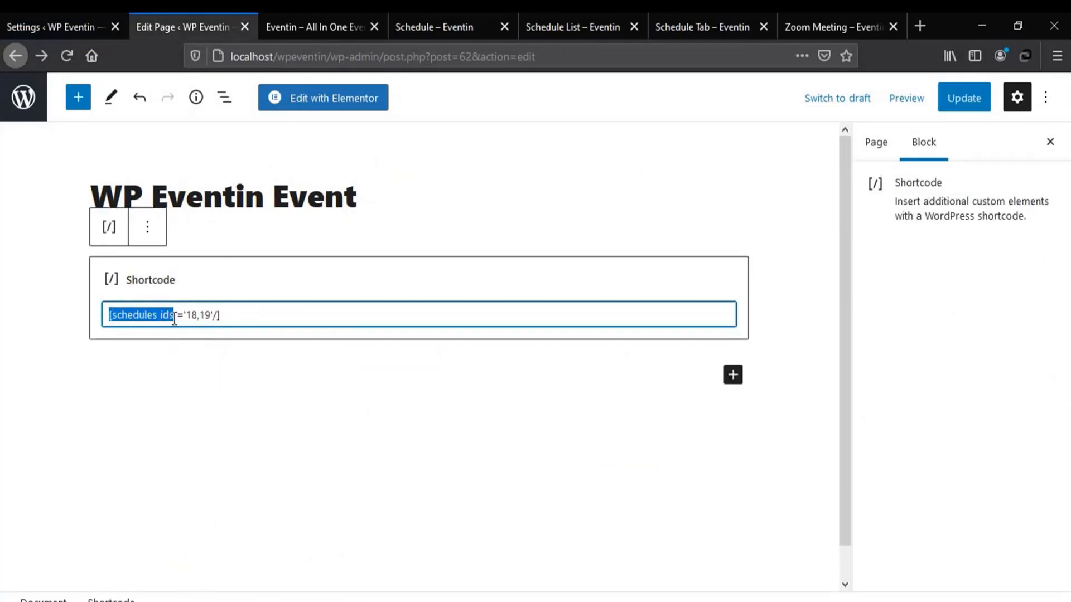
left_click(174, 318)
left_click(44, 29)
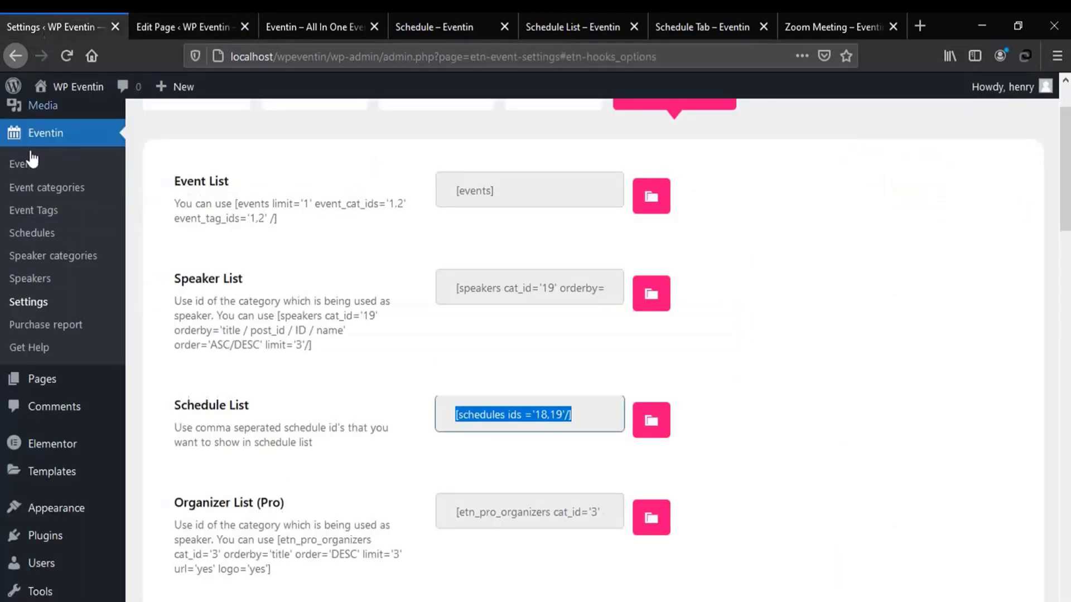
Step: Copy schedule ID 24 from the Eventin Schedules list
left_click(30, 237)
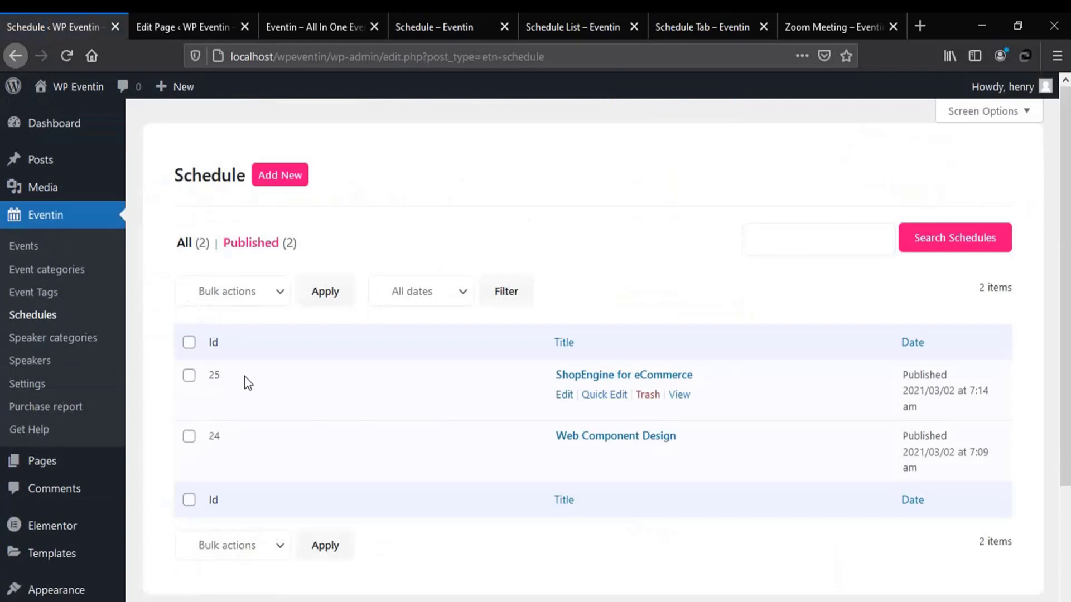
double_click(214, 436)
mouse_move(649, 437)
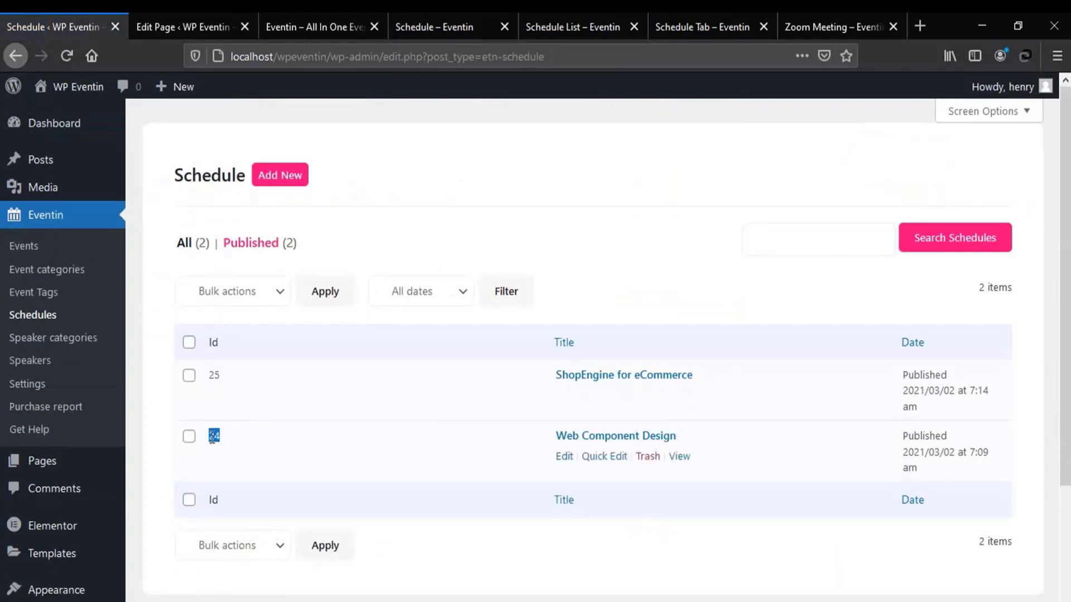
right_click(214, 435)
left_click(238, 447)
left_click(404, 323)
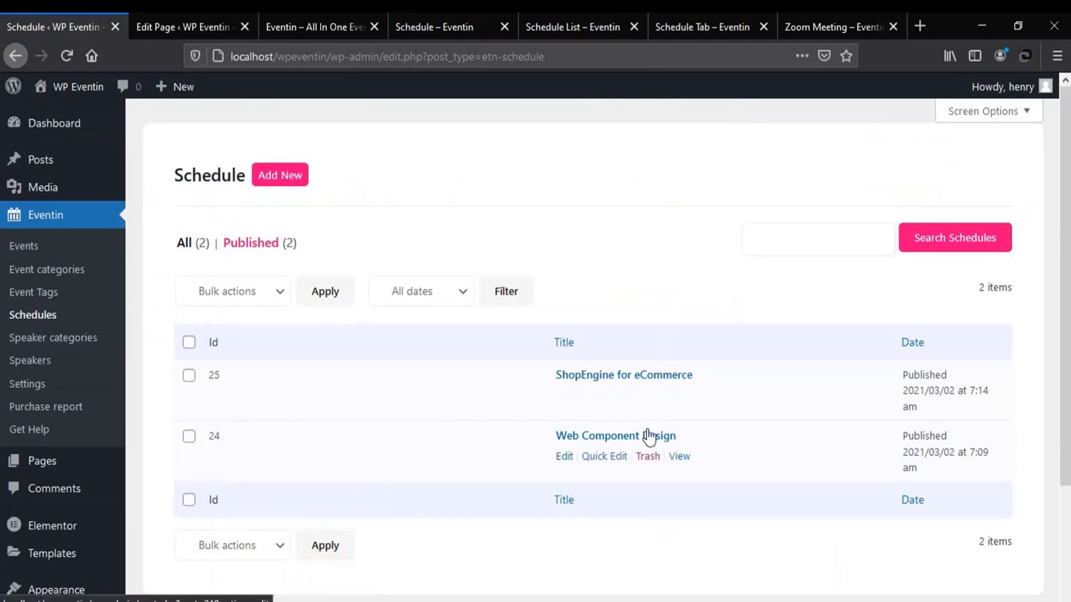
left_click(829, 240)
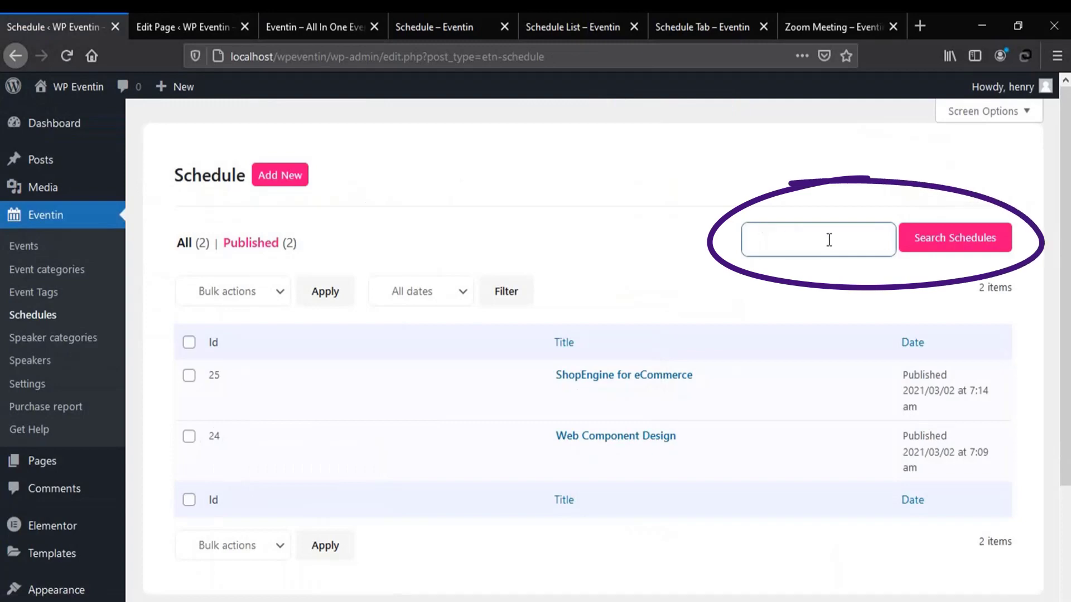
Step: Update the page with shortcode ids '24,25' and bring up the View Page link
left_click(187, 29)
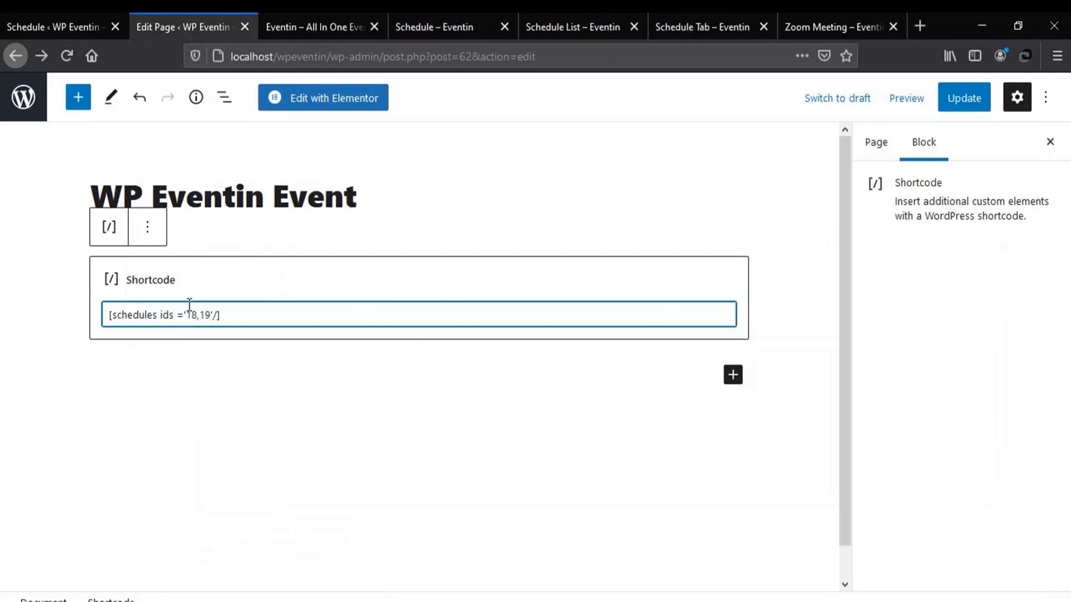
left_click(958, 102)
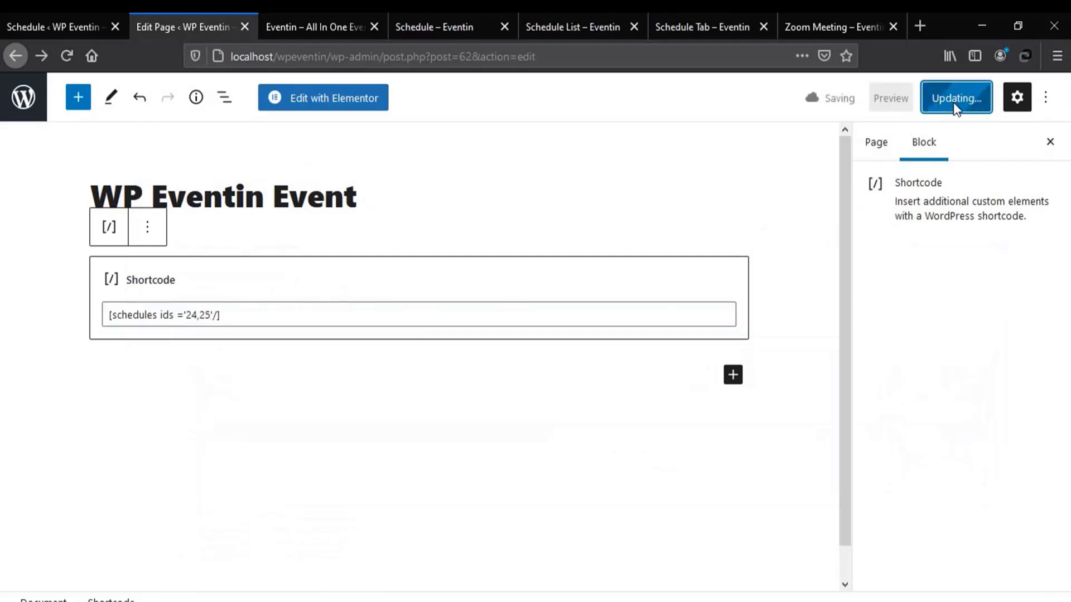
right_click(148, 559)
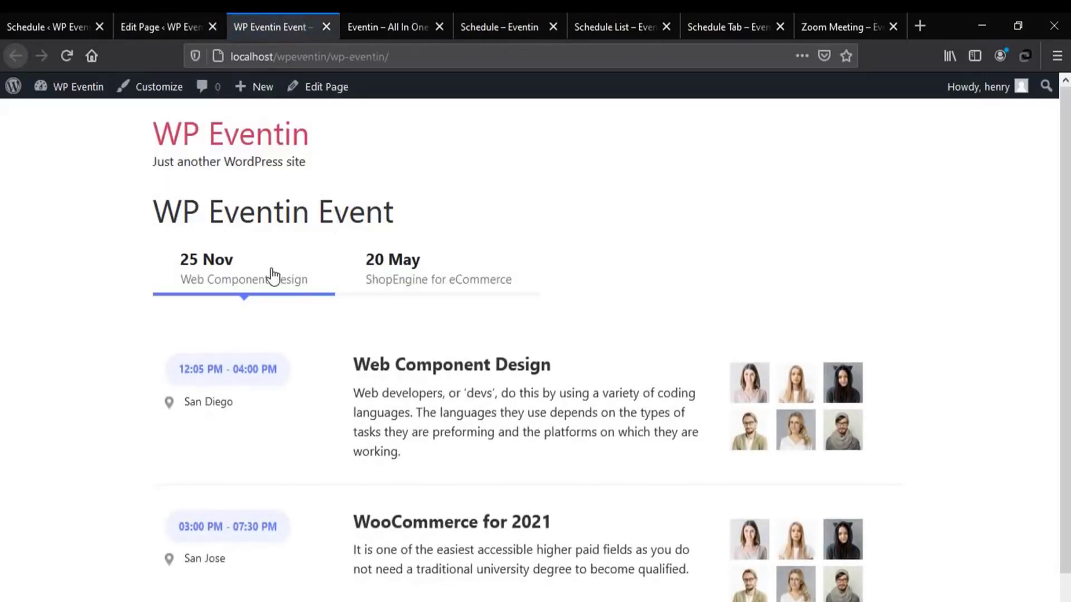
Step: Check the live page's 20 May ShopEngine and 25 Nov schedule tabs
left_click(411, 270)
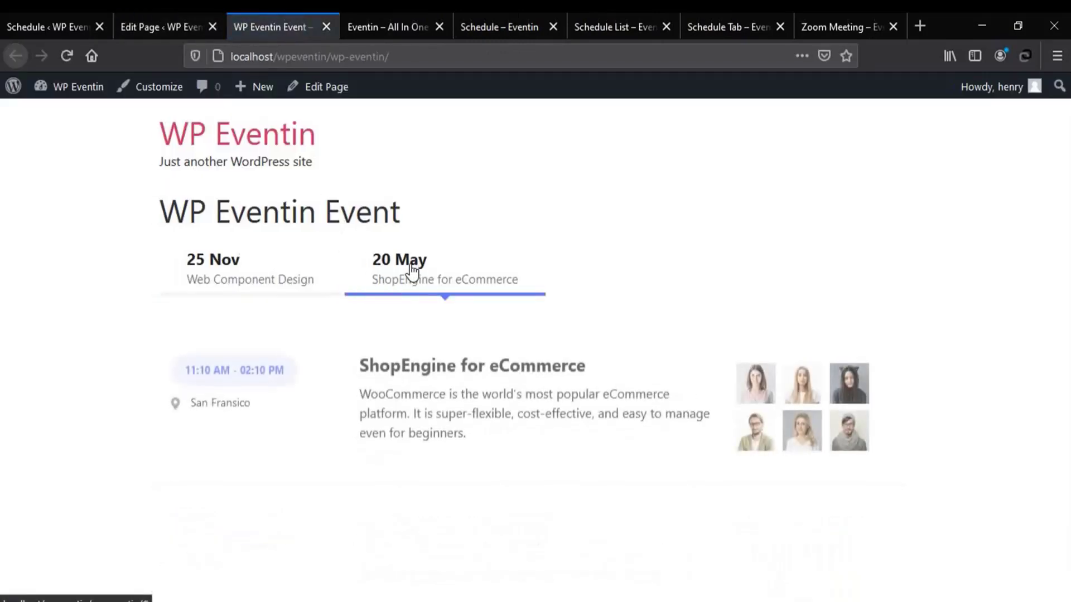
left_click(234, 271)
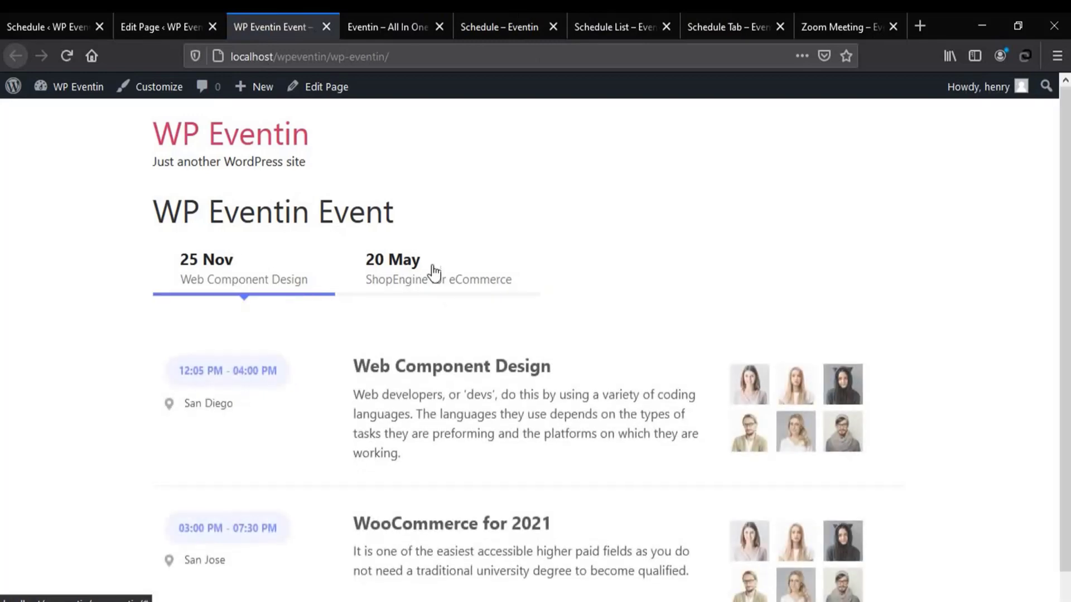
Step: Open the WP Eventin Event page with Edit with Elementor
left_click(328, 88)
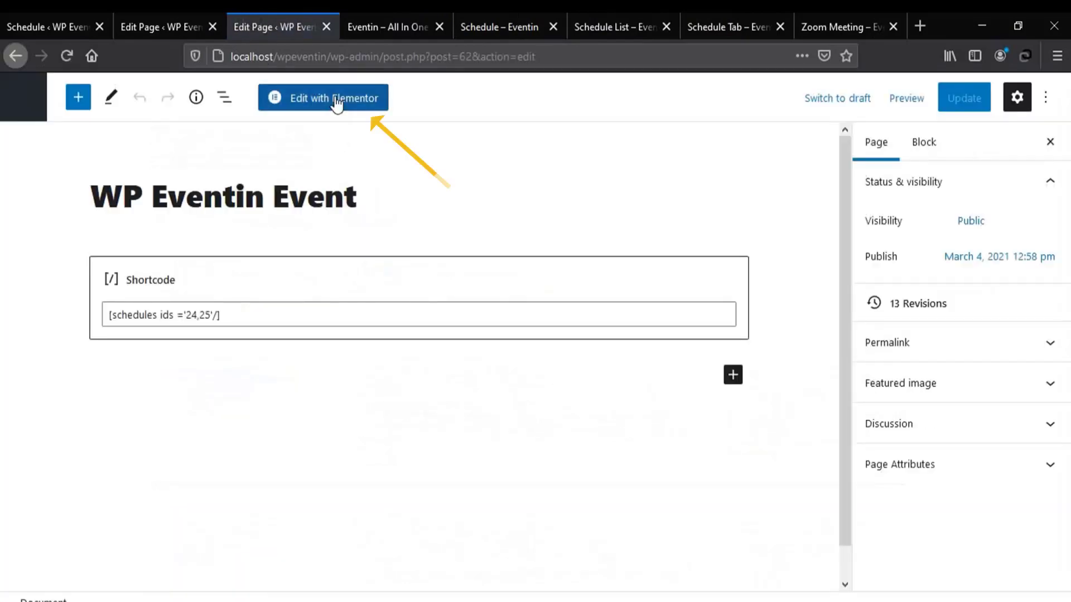
left_click(336, 101)
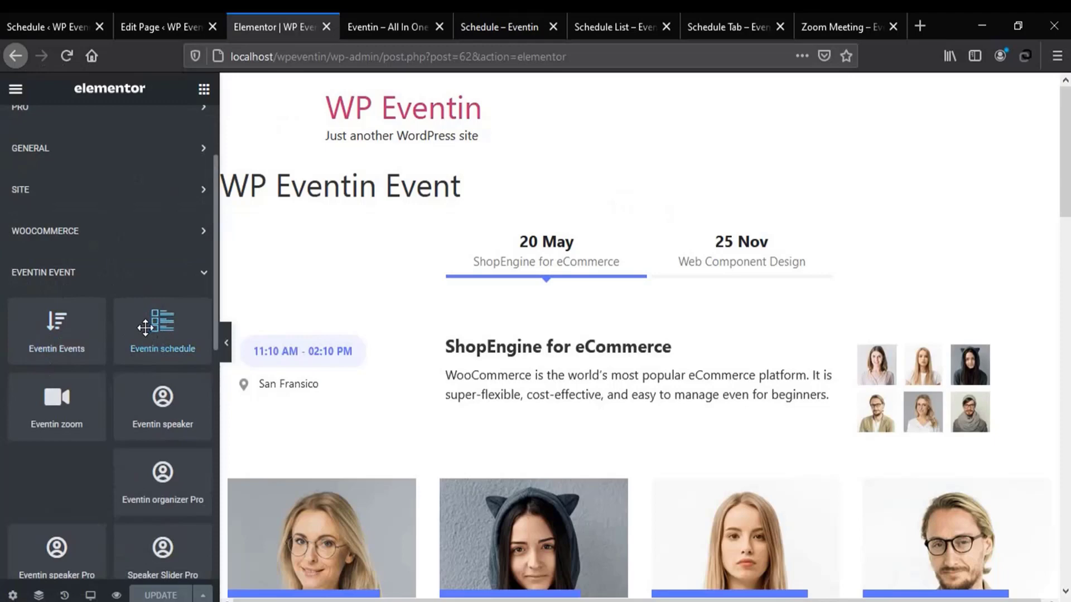
Step: Drop the Eventin schedule widget above the date tabs and review its Style and Advanced options
left_click_drag(148, 329, 456, 234)
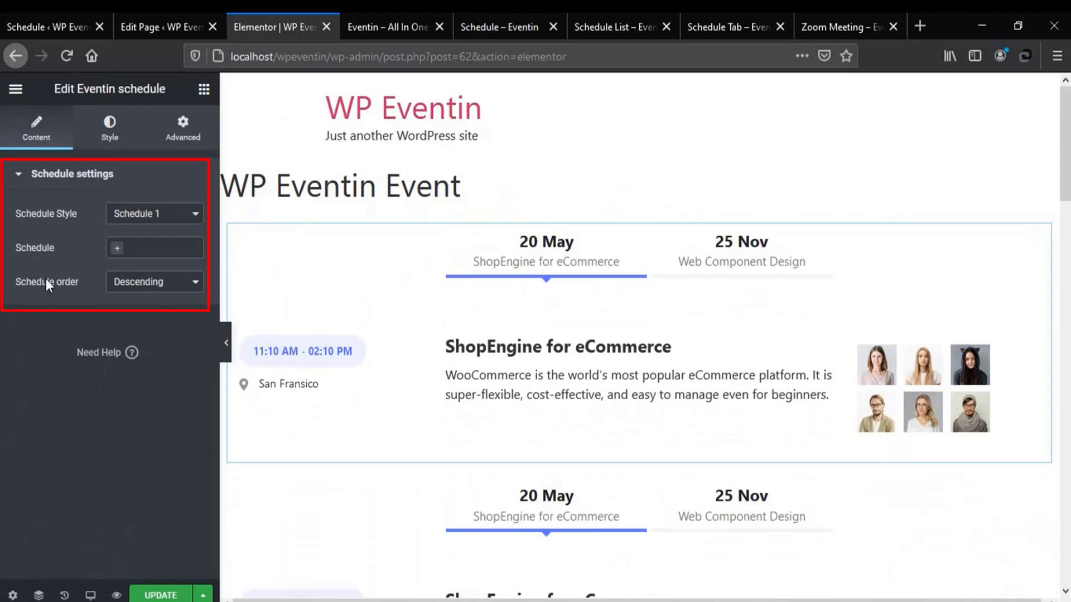
left_click(110, 126)
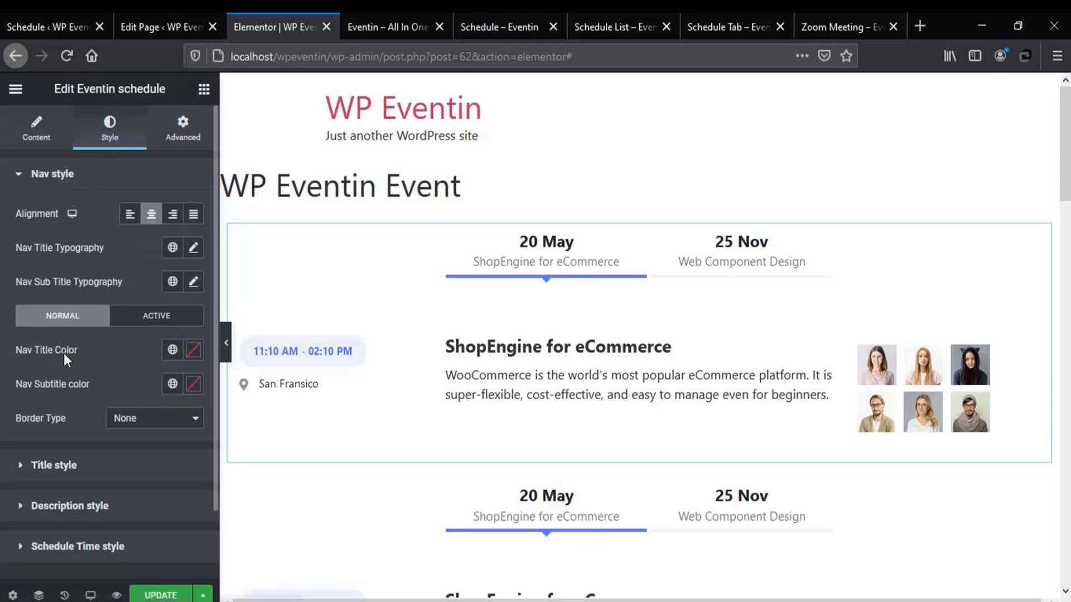
left_click(175, 130)
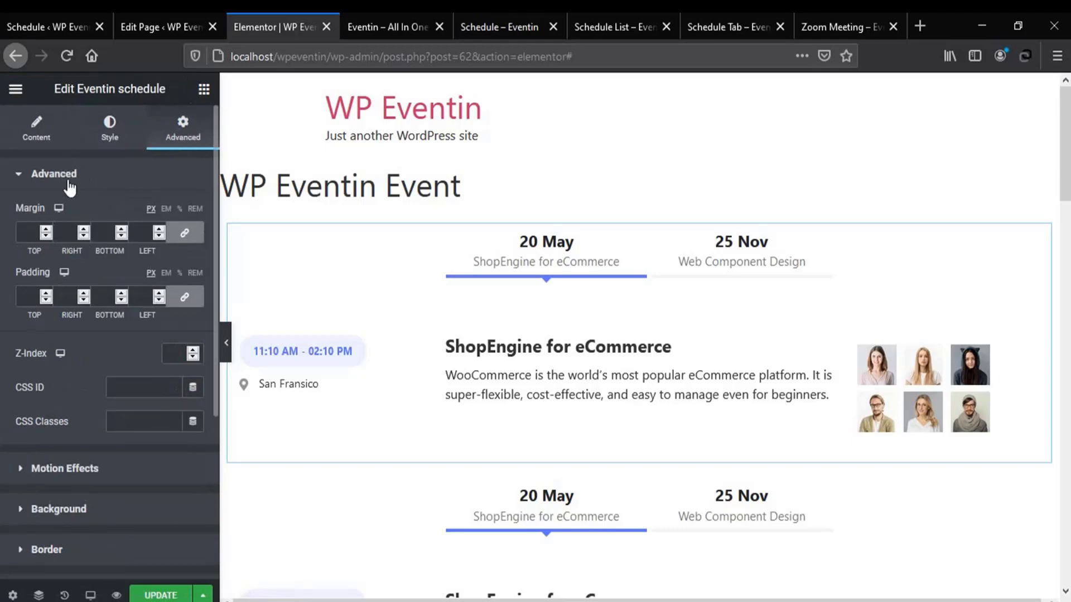
Step: Close Elementor and insert the Schedule Tab block, found by searching 'sch', into the page
key("ctrl+w")
left_click(201, 30)
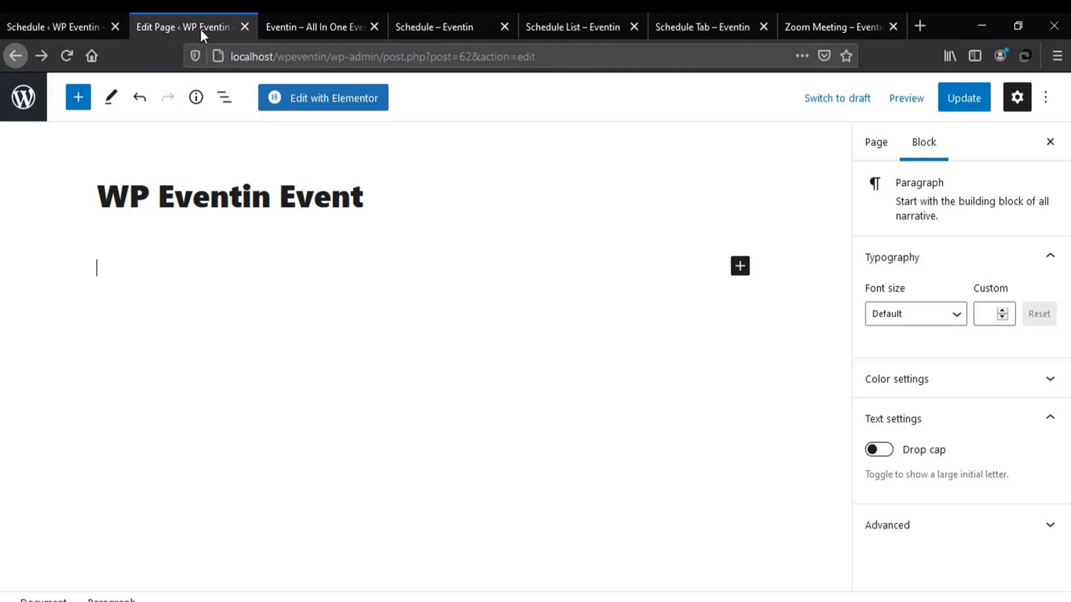
left_click(78, 98)
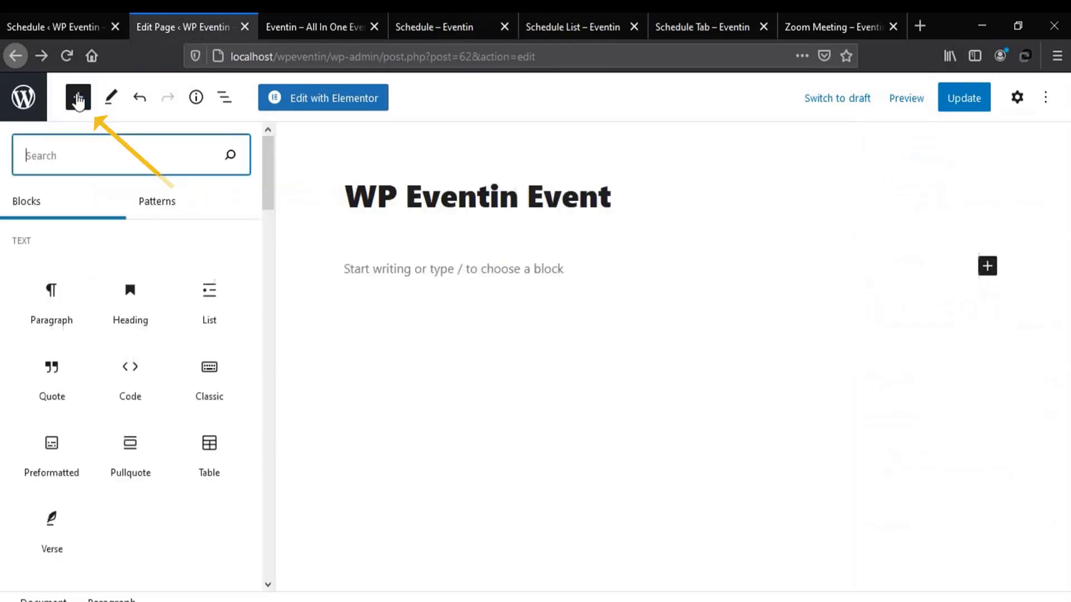
type("sc")
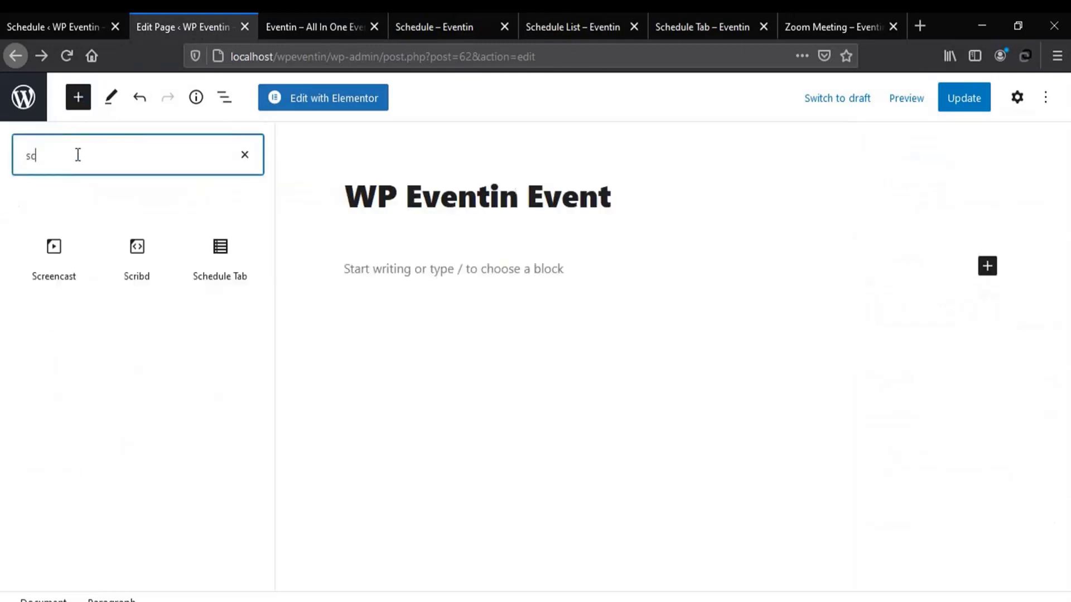
type("h")
left_click(53, 251)
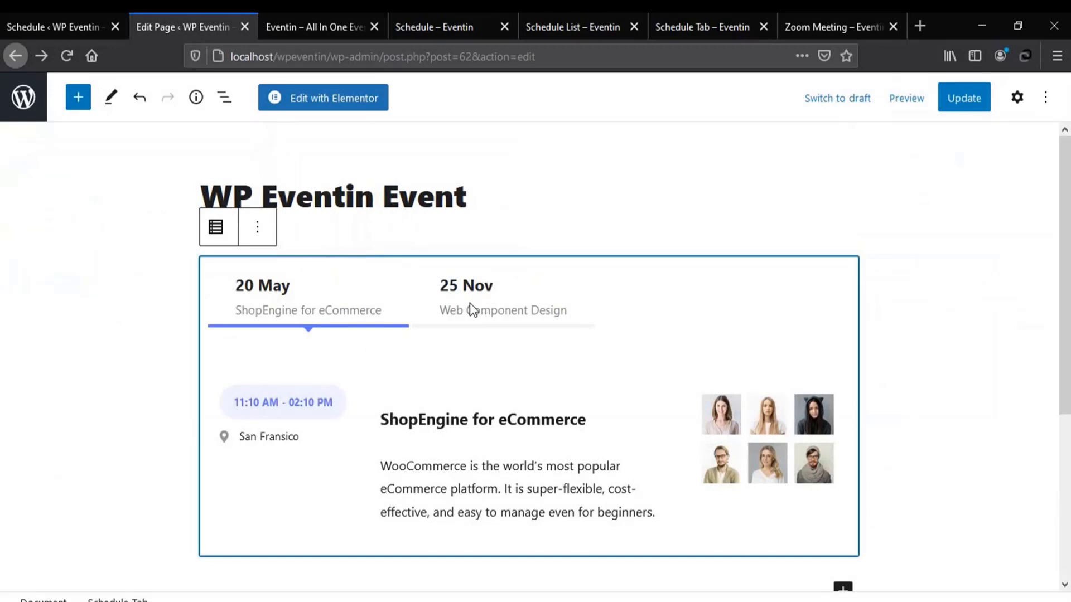
Step: Keep the Schedule Tab block on Style 1 and update the page
left_click(1017, 97)
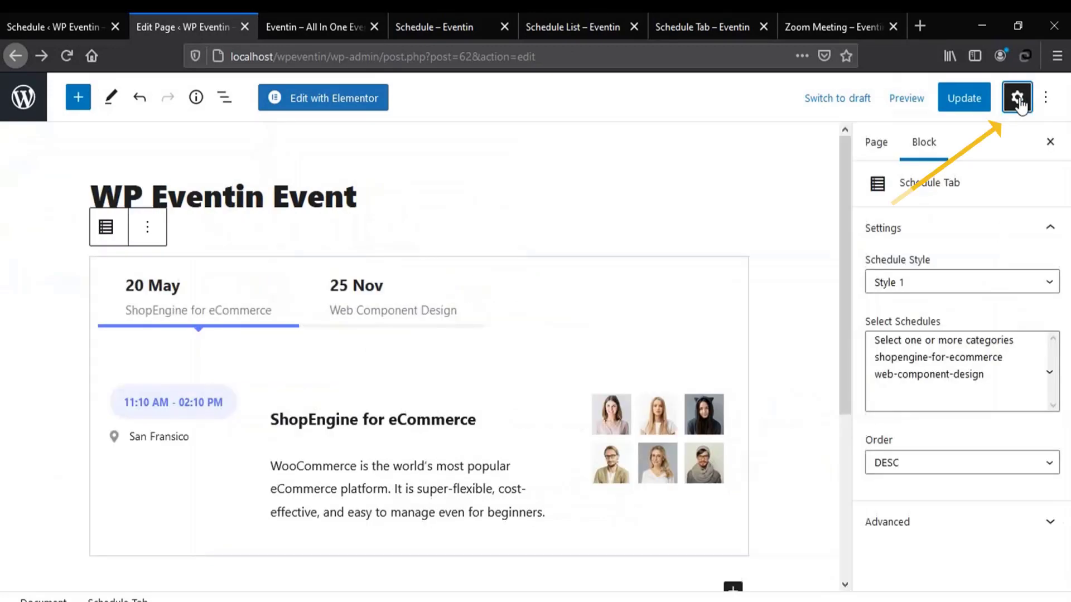
left_click(980, 283)
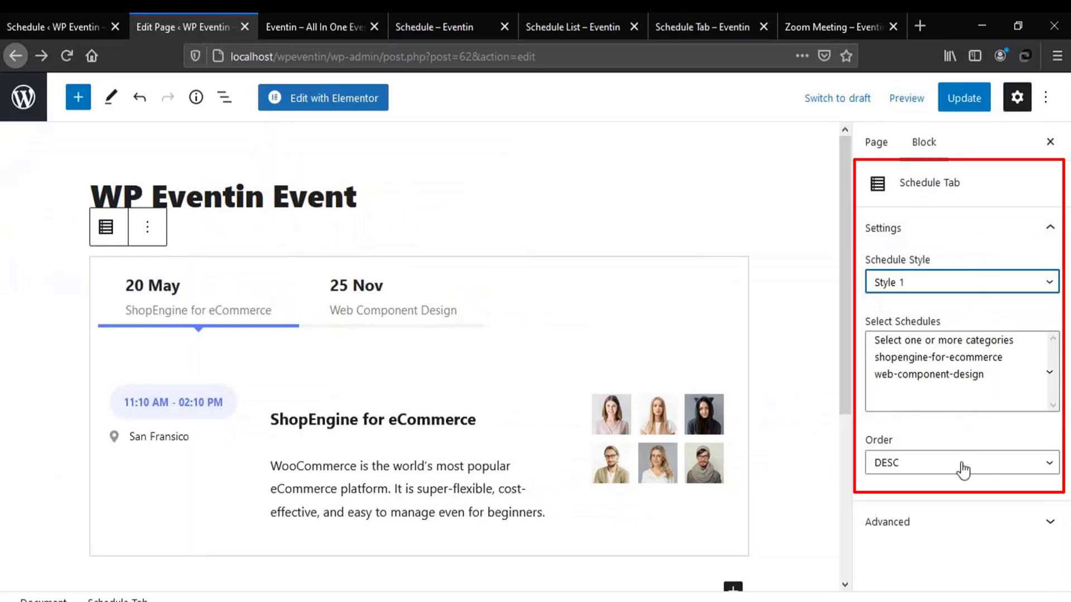
left_click(964, 99)
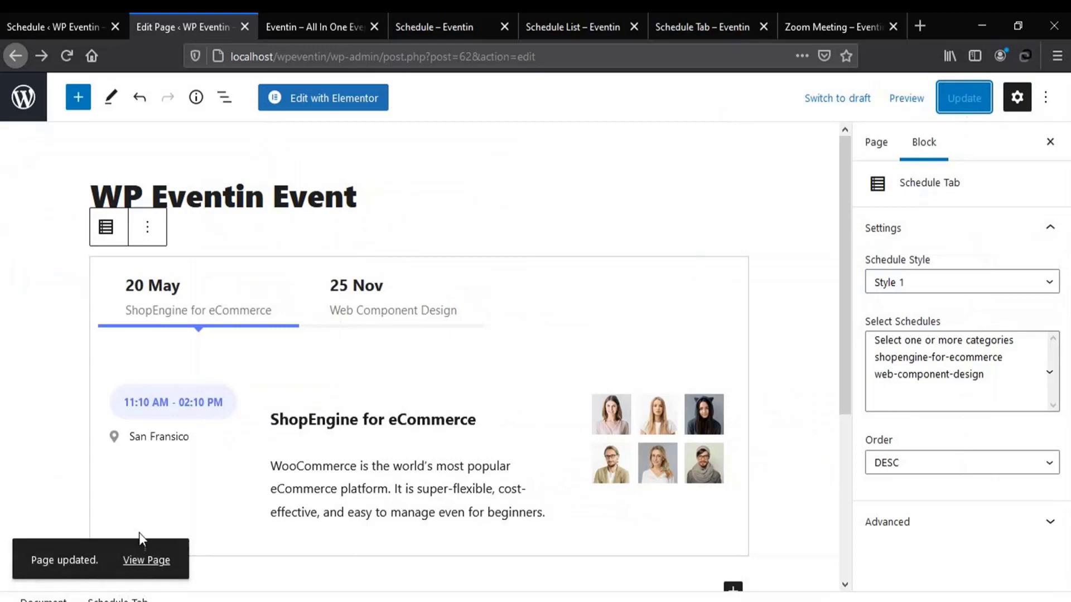
Step: Check the live page's 20 May and 25 Nov tabs, then open the Schedule List demo page
left_click(143, 563)
left_click(262, 263)
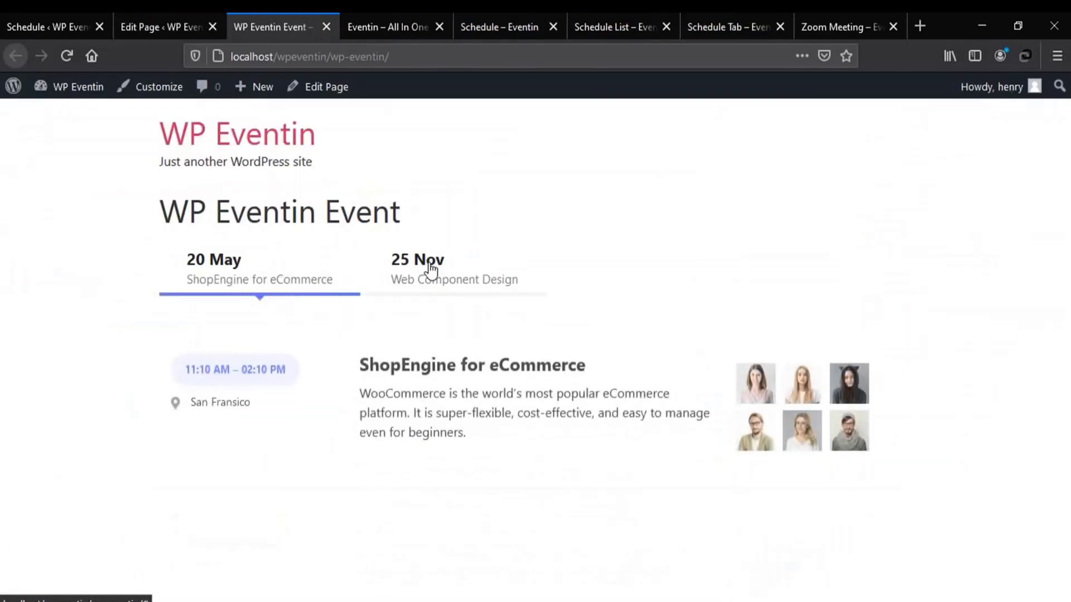
left_click(430, 268)
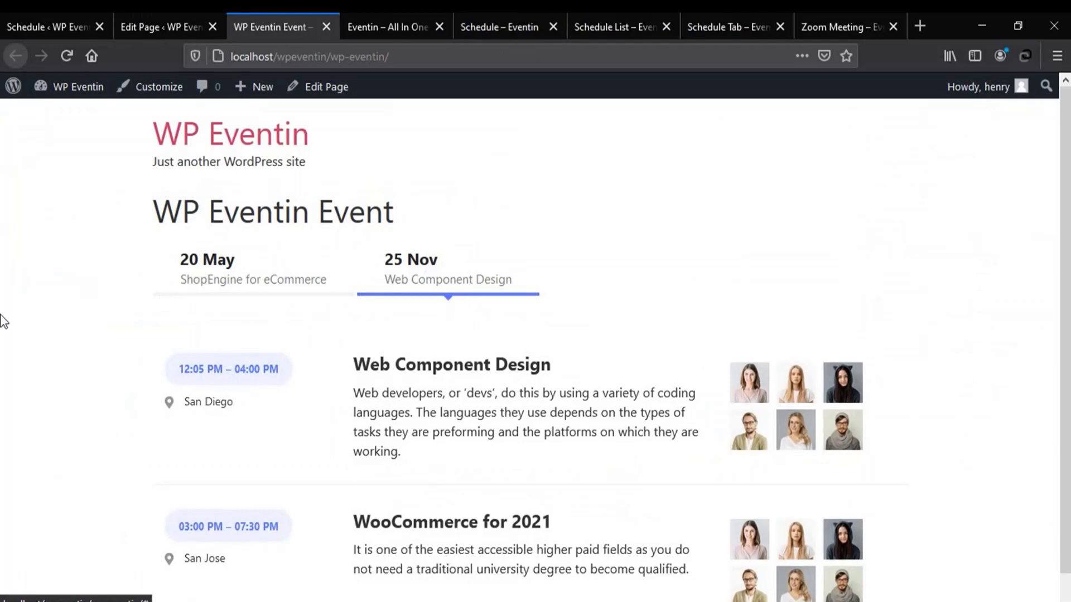
left_click(609, 32)
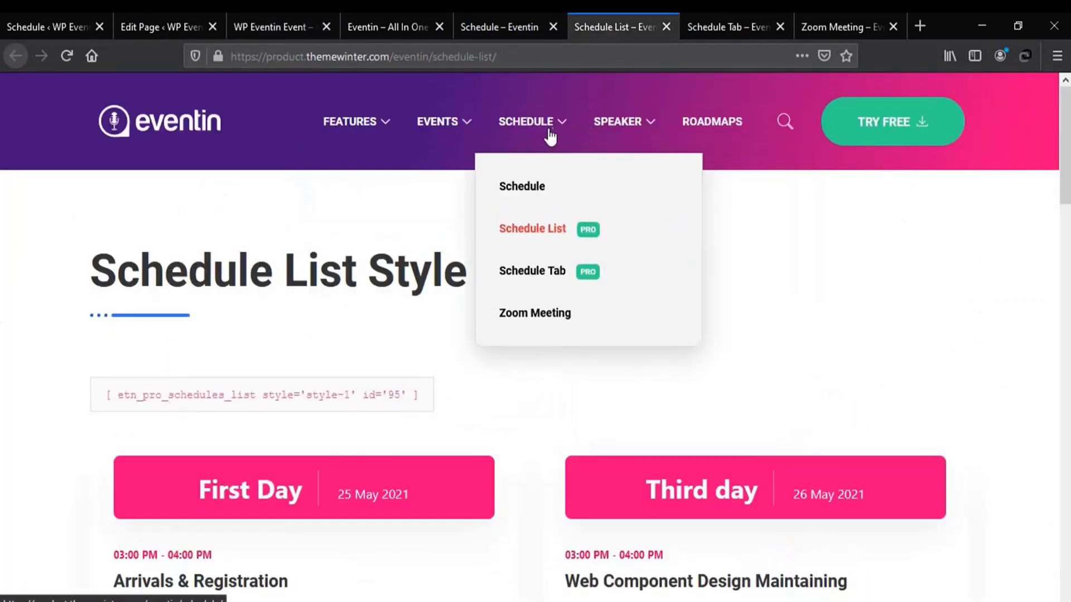
mouse_move(533, 122)
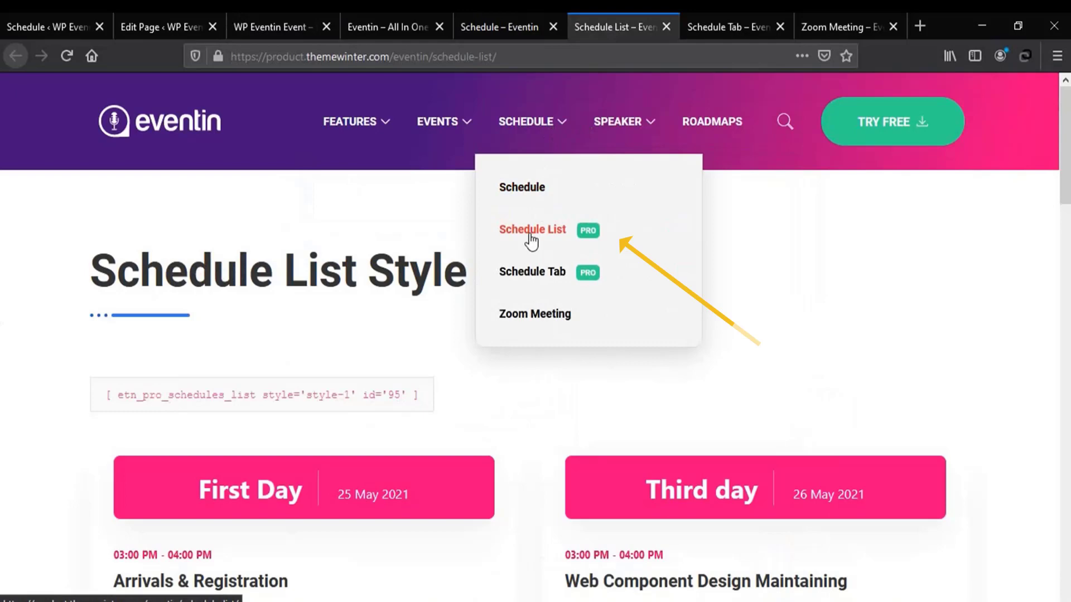
Step: Look over the Schedule List Style 1 and Style 2 headings
left_click_drag(92, 271, 503, 270)
left_click(539, 276)
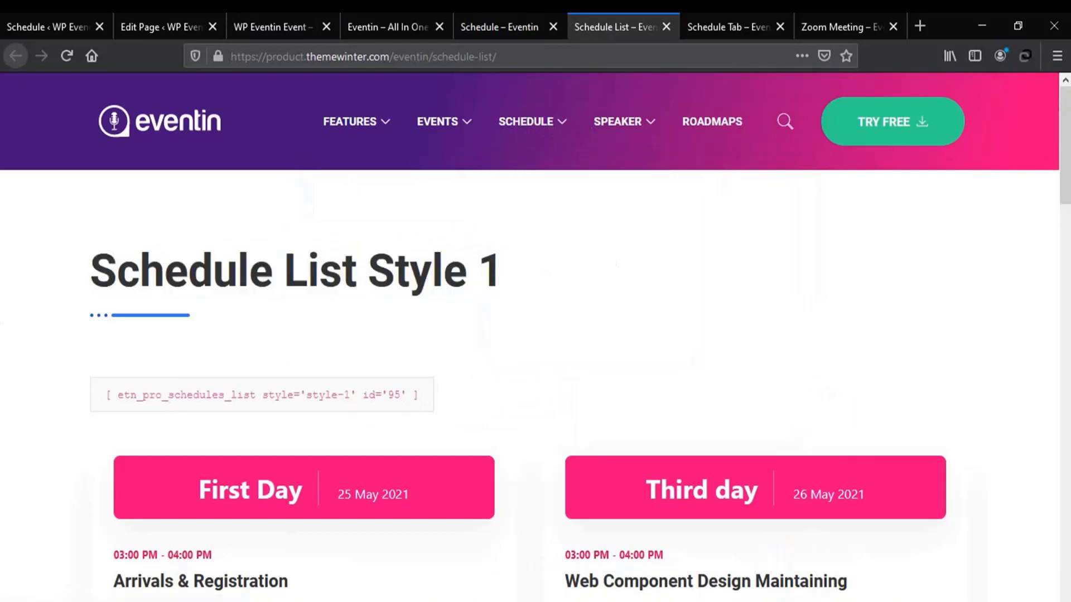
scroll(536, 336, "down", 3)
scroll(535, 335, "down", 2)
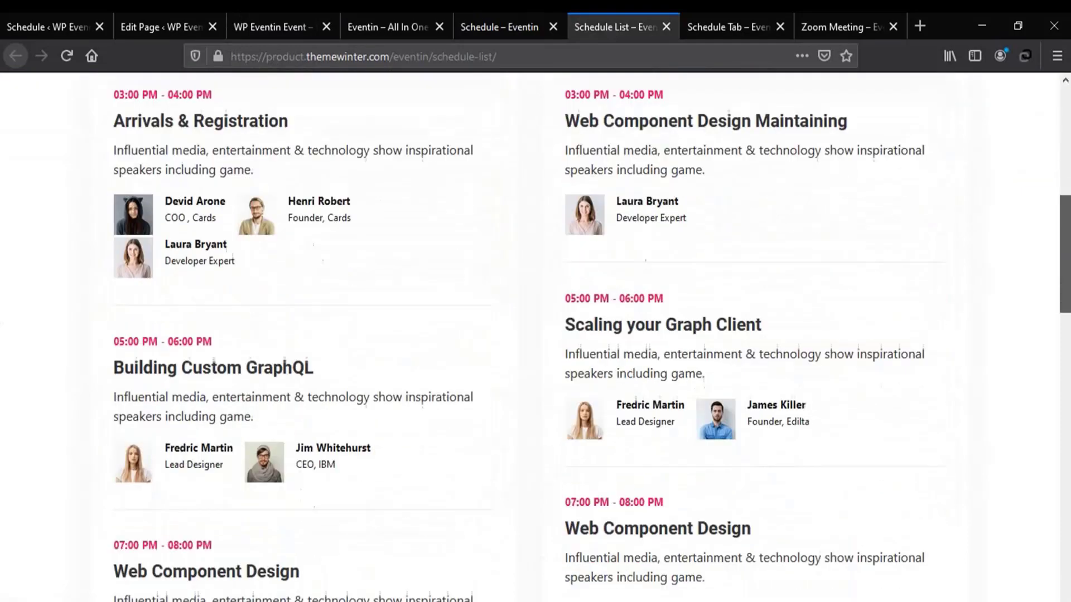
scroll(536, 335, "down", 3)
scroll(536, 334, "down", 1)
scroll(536, 335, "down", 2)
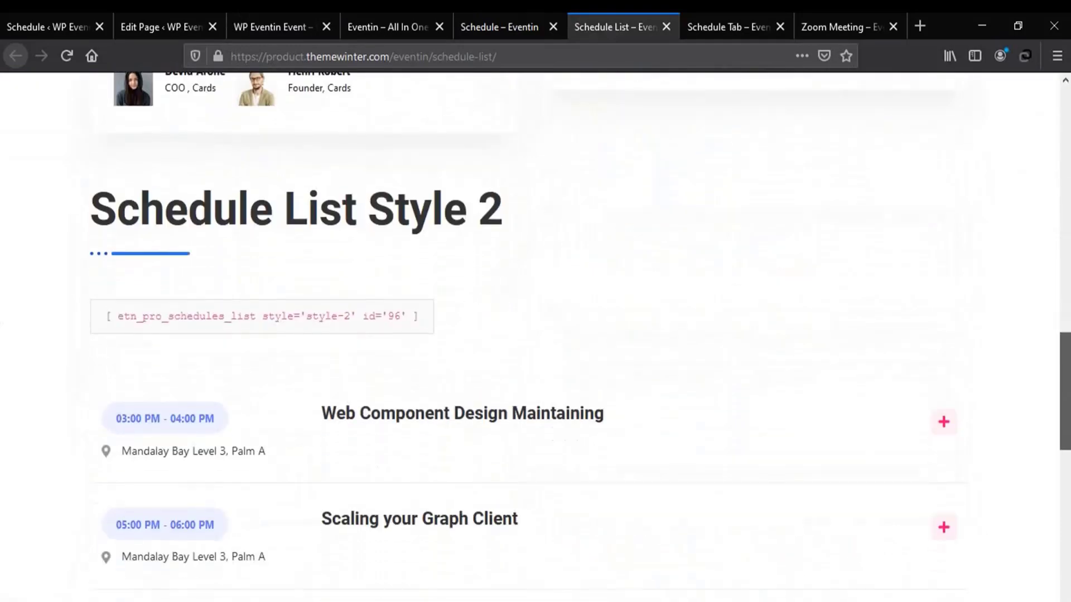
left_click_drag(84, 230, 550, 215)
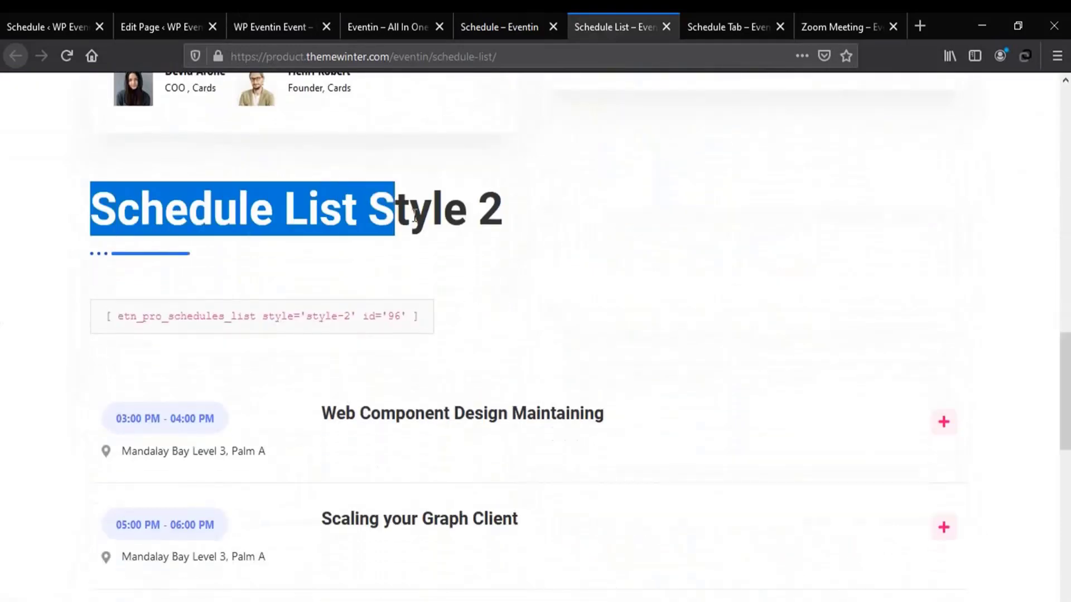
left_click(551, 215)
Step: Expand and collapse the Web Component Design Maintaining session, then go to the Schedule Tab demo
left_click(944, 431)
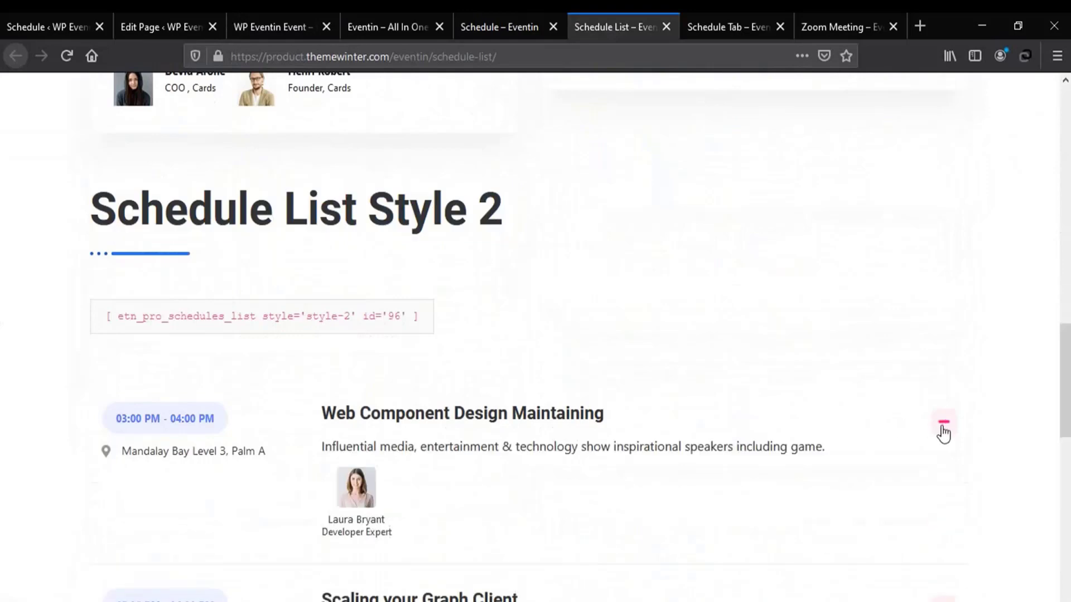
left_click(945, 431)
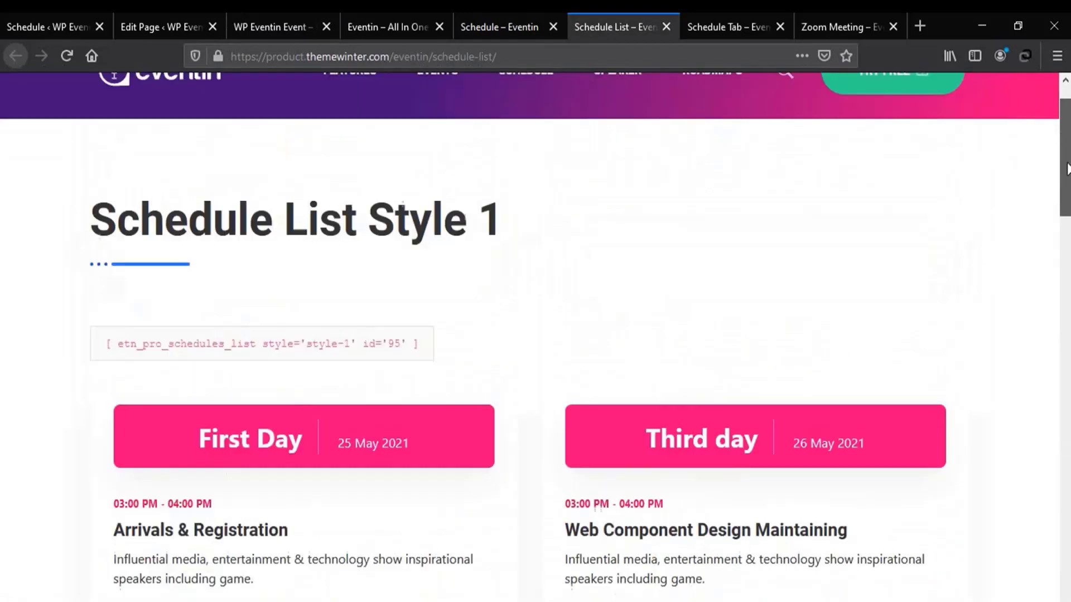
left_click_drag(1066, 404, 1066, 148)
left_click(714, 25)
mouse_move(525, 121)
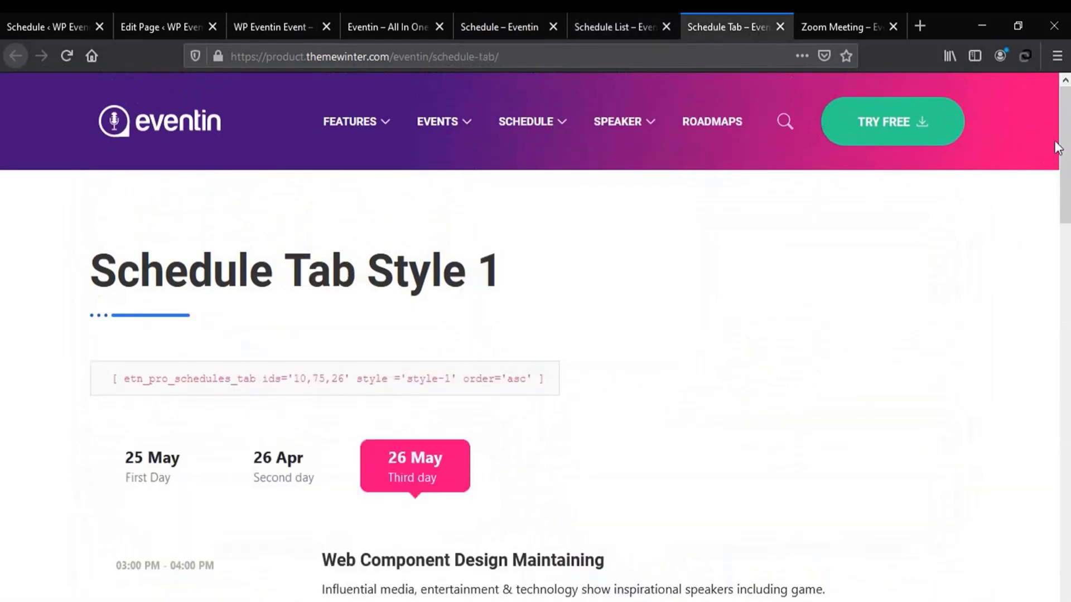
scroll(1056, 147, "down", 3)
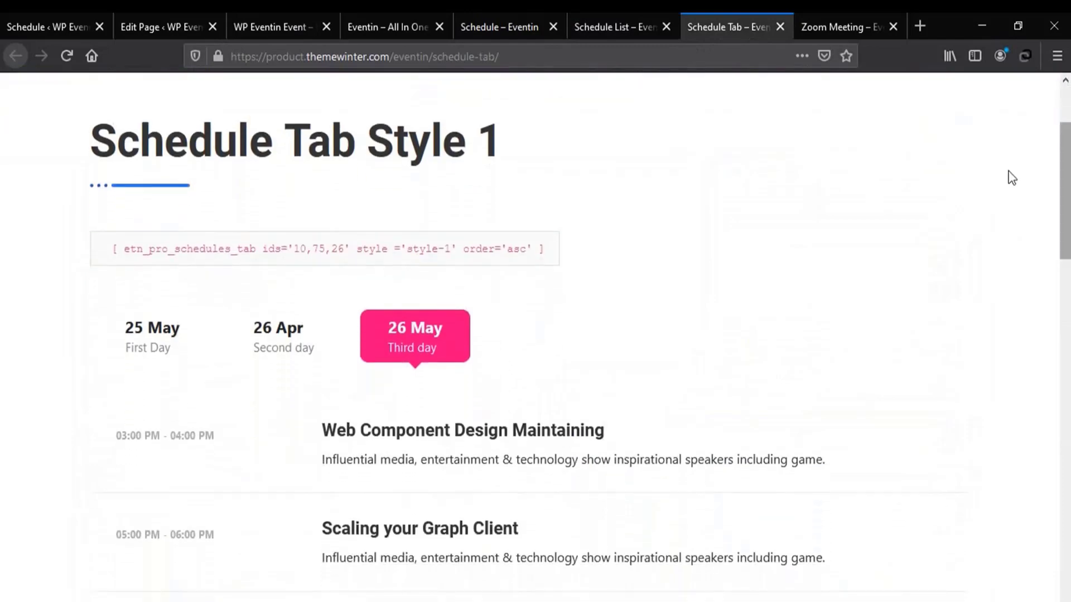
Step: In Schedule Tab Style 1, show the 26 Apr and then 25 May sessions
left_click_drag(104, 142, 506, 158)
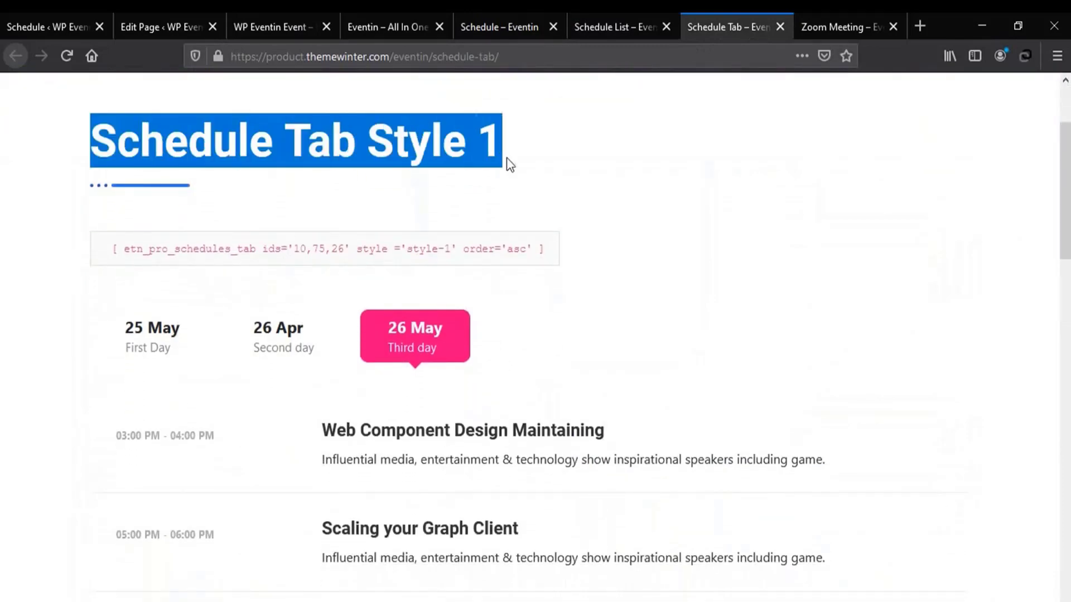
left_click(532, 164)
left_click(257, 360)
left_click(145, 340)
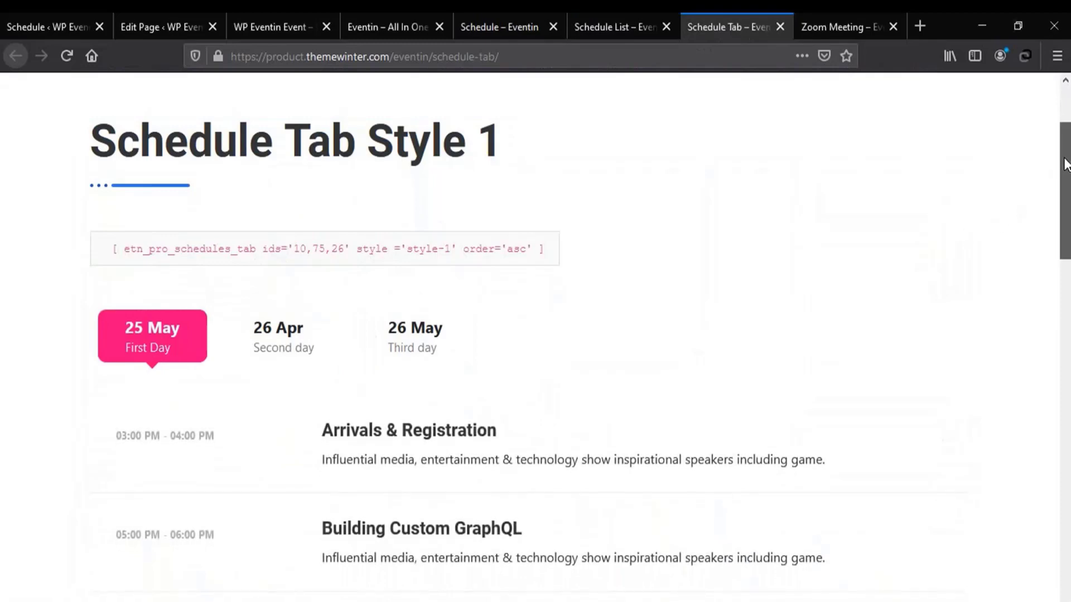
left_click_drag(1066, 169, 1066, 340)
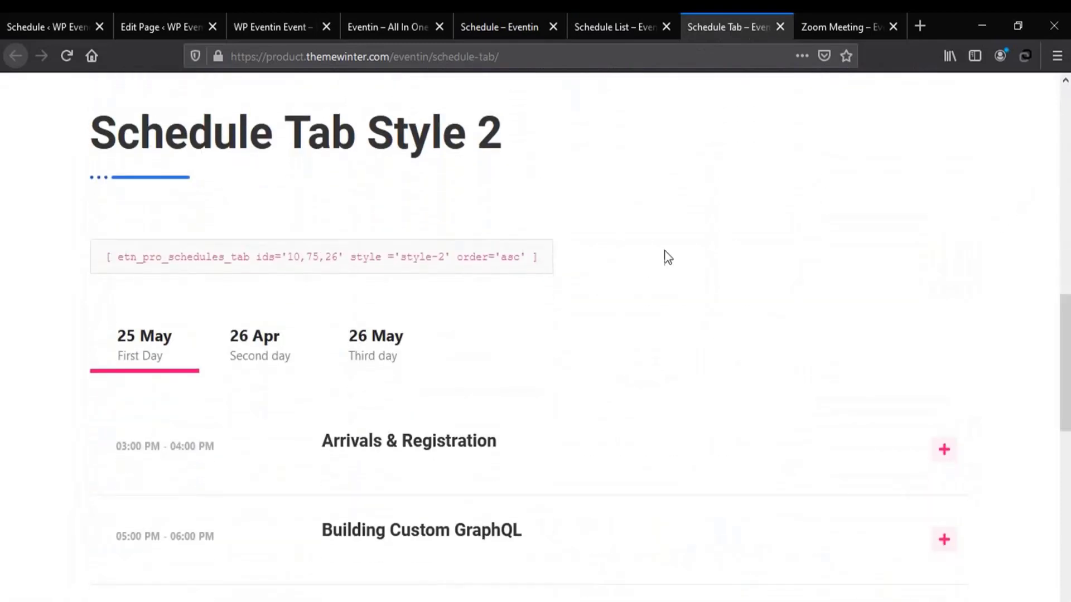
Step: In Style 2, show the 26 Apr and 26 May sessions and toggle the Web Component Design Maintaining session
left_click(274, 348)
left_click(377, 346)
left_click(939, 456)
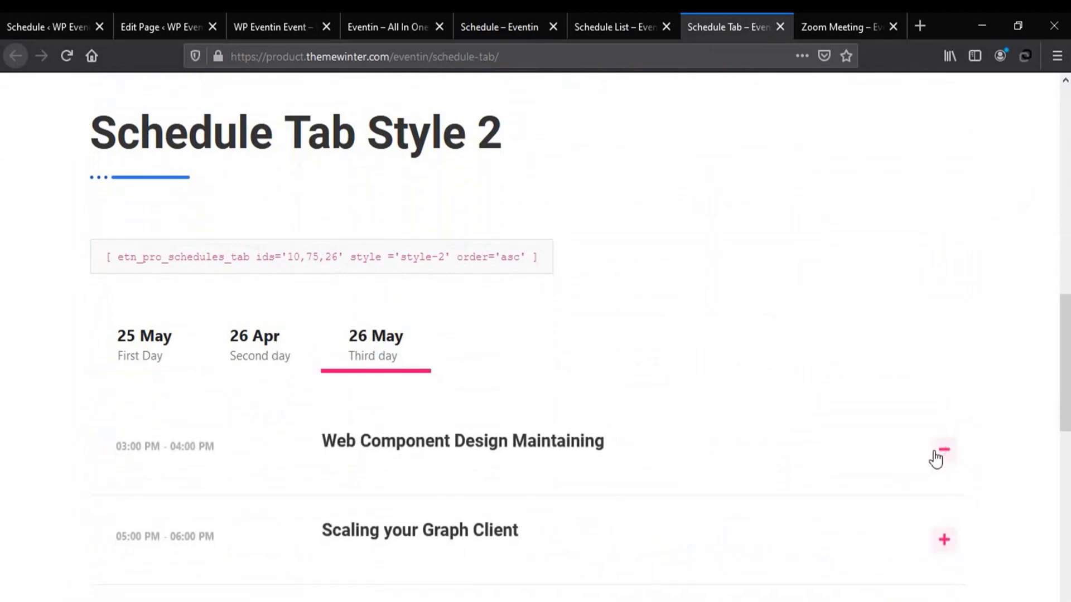
left_click(935, 459)
left_click_drag(1065, 409, 1065, 209)
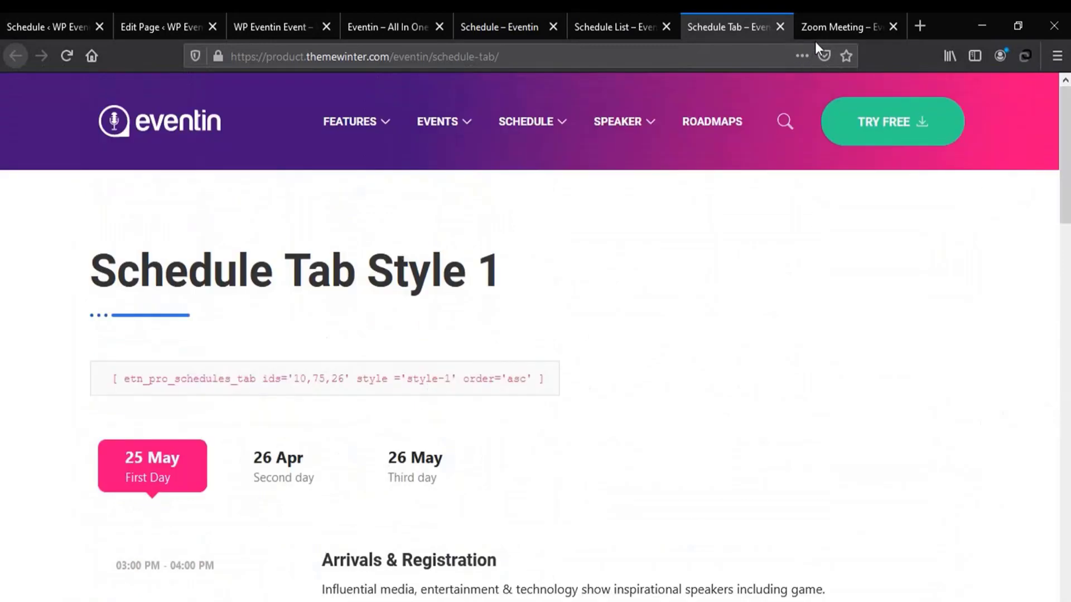
Step: Switch to the Zoom Meeting demo page
left_click(825, 26)
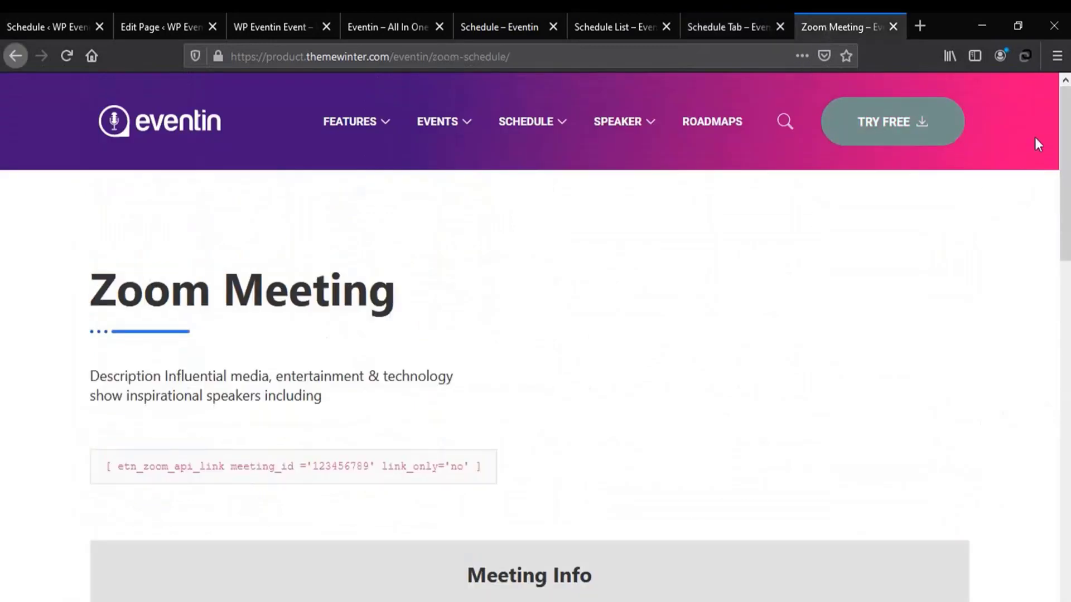
left_click_drag(1065, 136, 1068, 278)
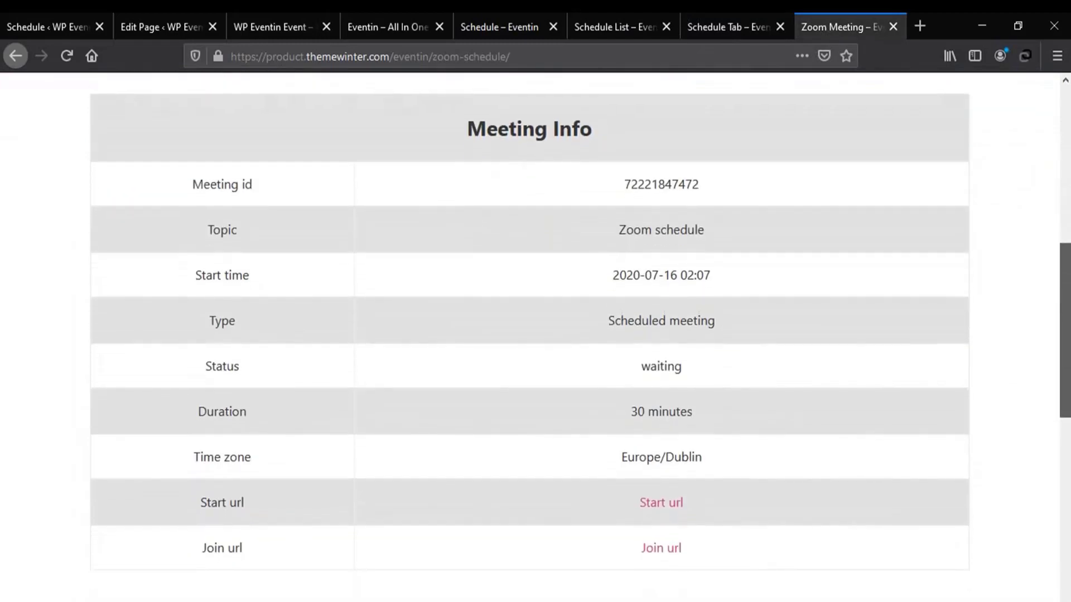
scroll(101, 302, "up", 5)
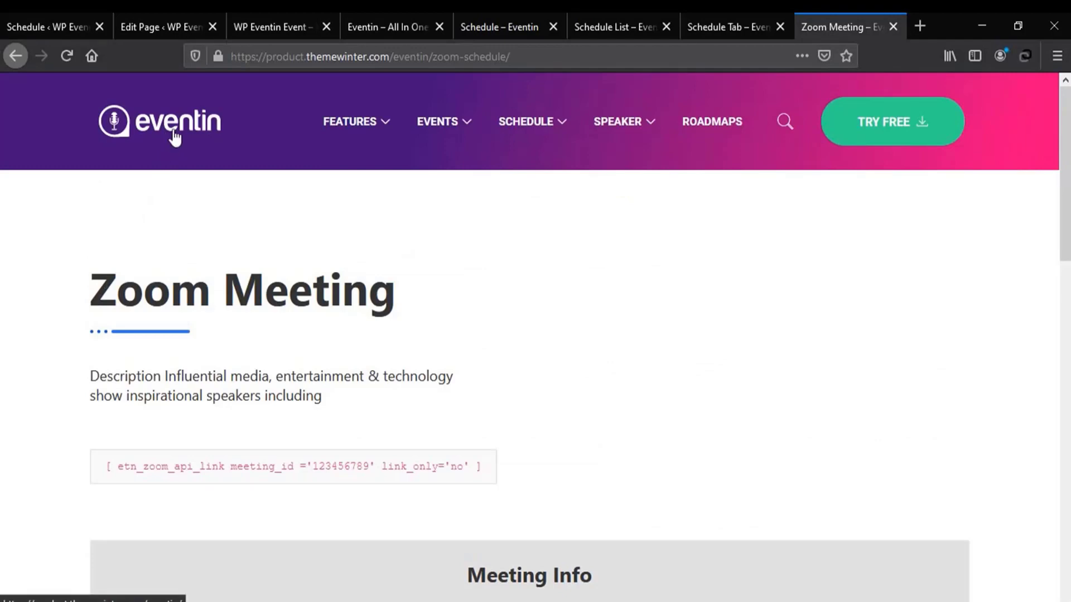